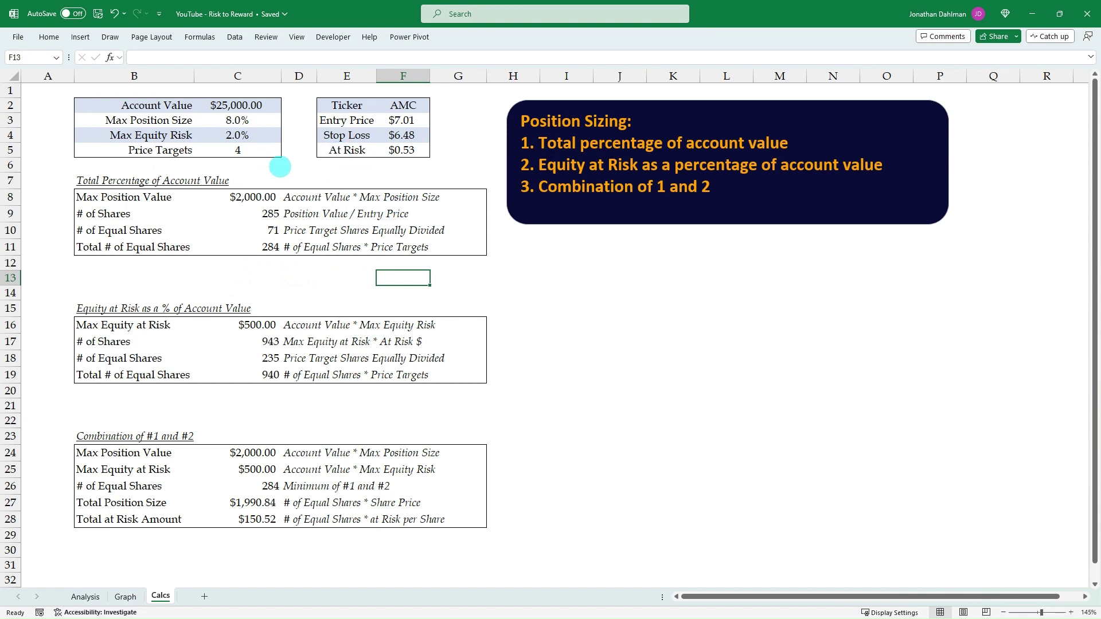
- Review the ticker, entry price, stop loss and at-risk cells of the AMC trade inputs
{"action": "left_click", "coordinate": [408, 110]}
{"action": "left_click", "coordinate": [412, 123]}
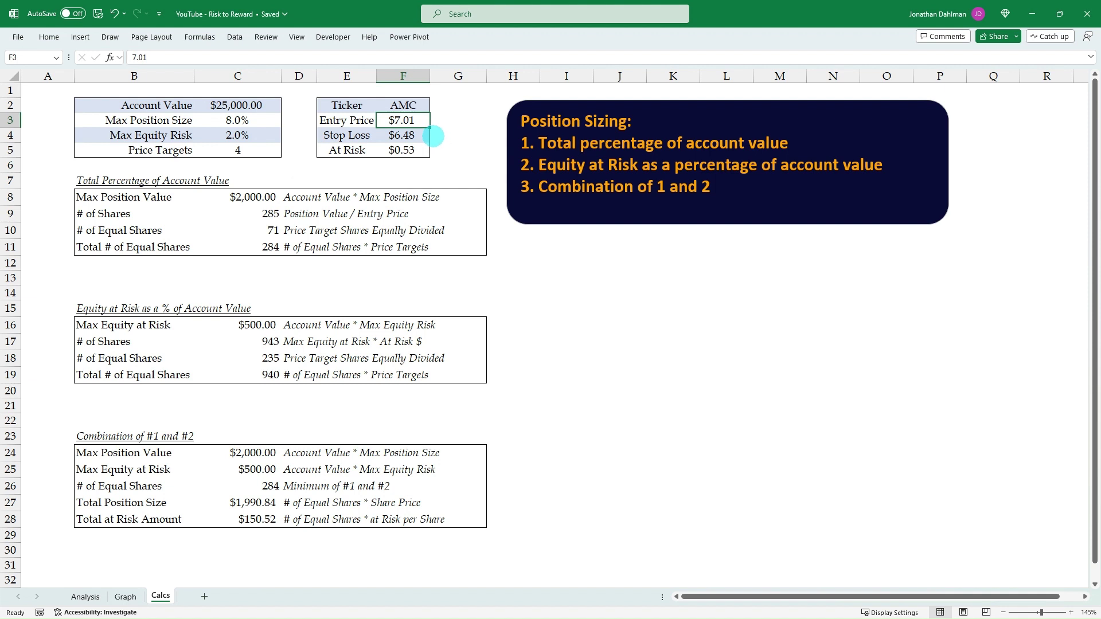
{"action": "left_click", "coordinate": [409, 137]}
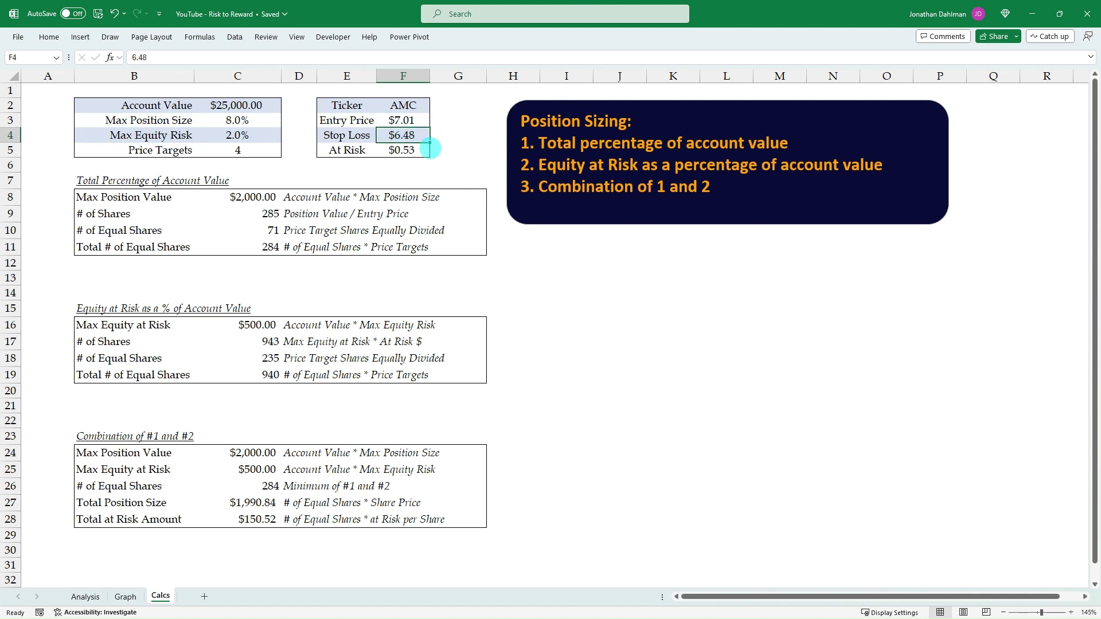
{"action": "left_click", "coordinate": [426, 150]}
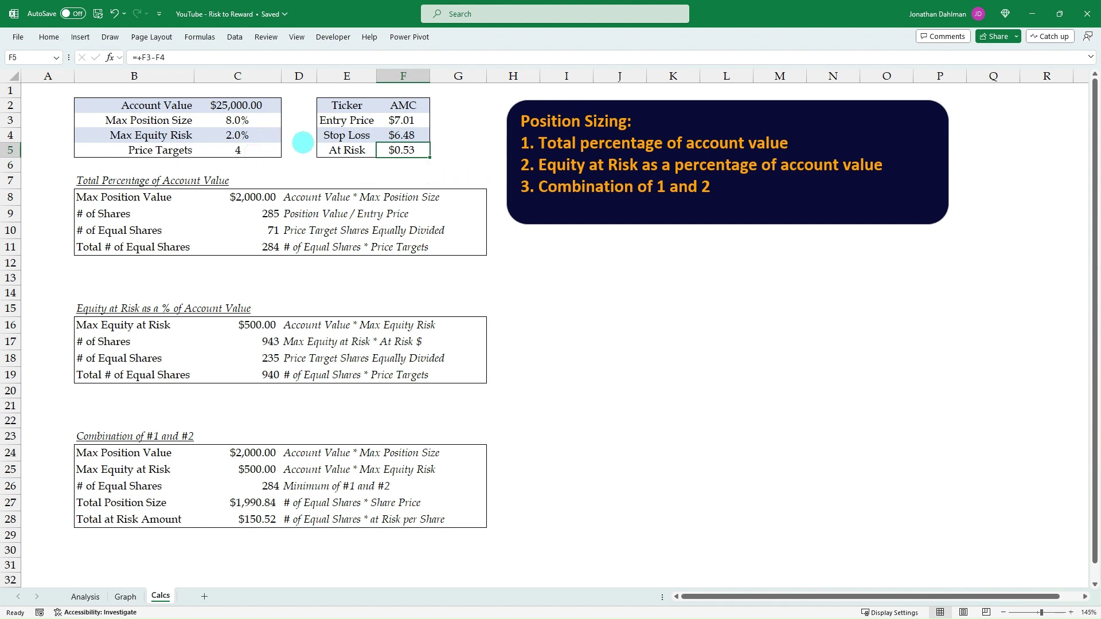
- Review the account value, max position size, max equity risk and price targets cells of the account inputs
{"action": "left_click", "coordinate": [244, 106]}
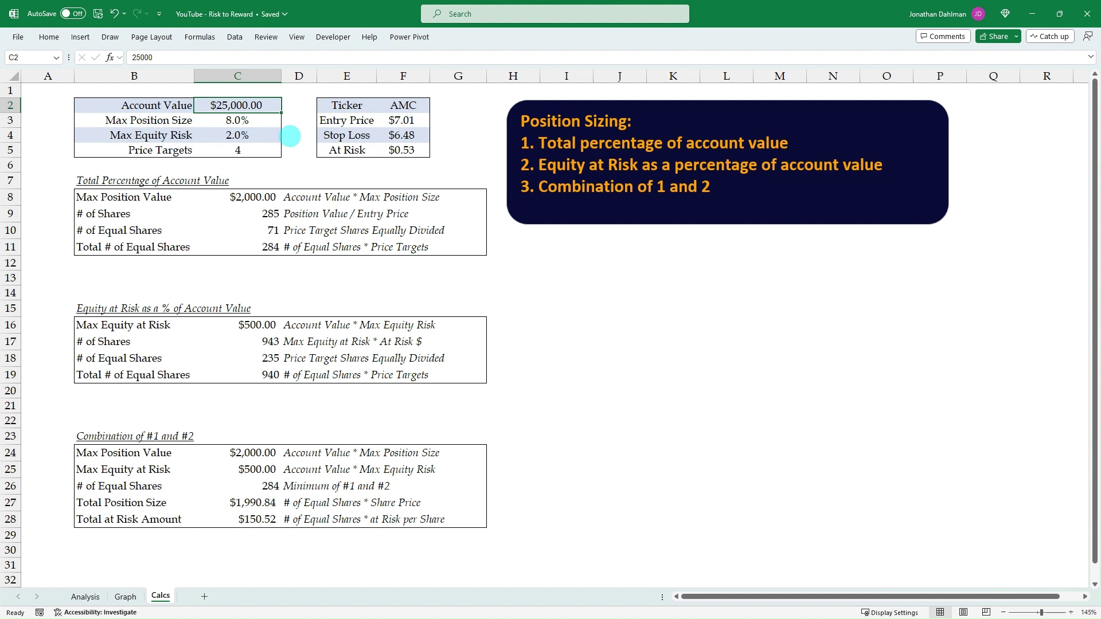
{"action": "left_click", "coordinate": [259, 123]}
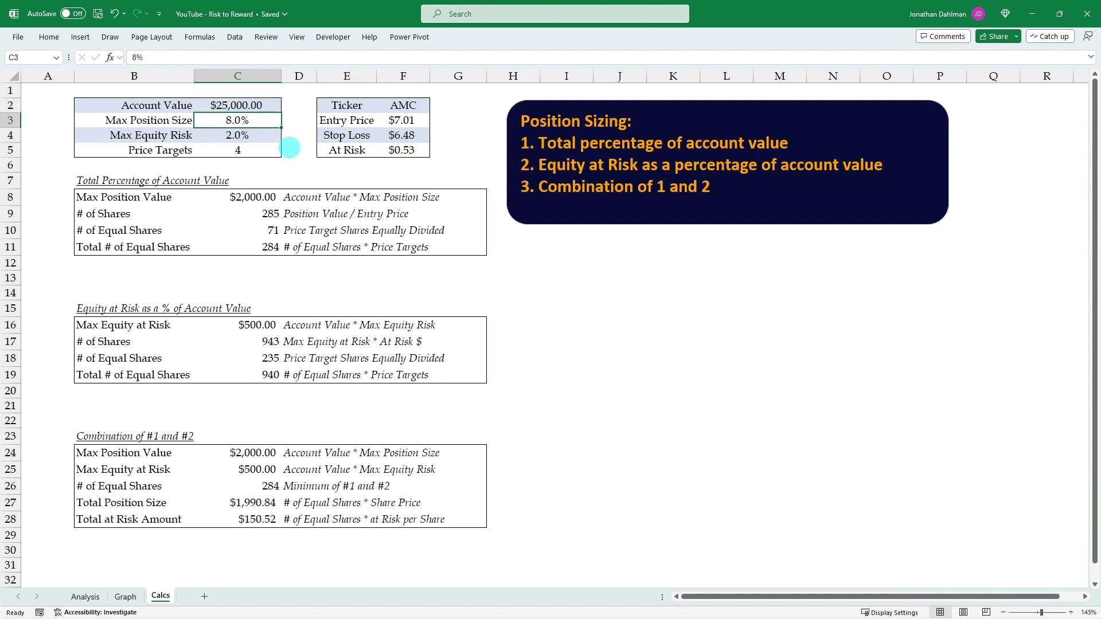
{"action": "left_click", "coordinate": [265, 138]}
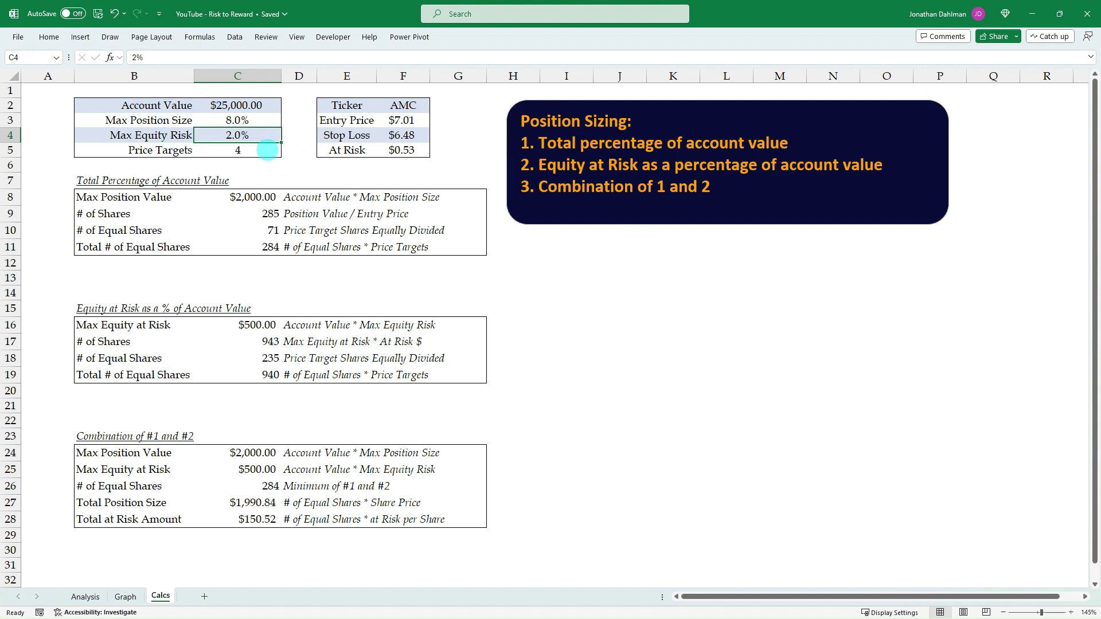
{"action": "left_click", "coordinate": [266, 150]}
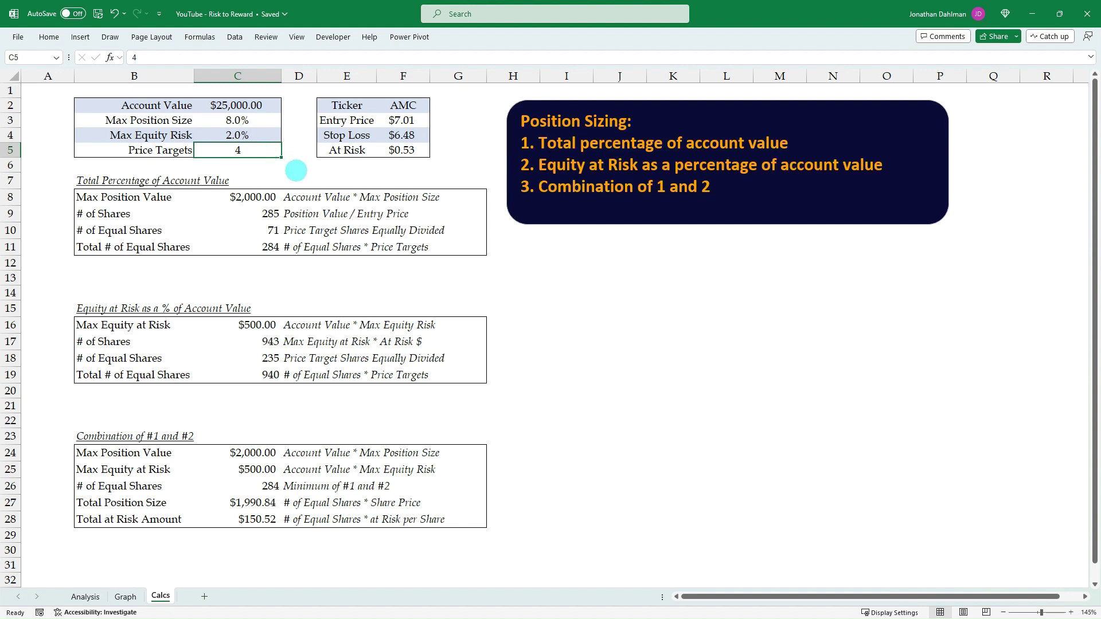
- Inspect the formulas and referenced cells behind Max Position Value and # of Shares in the Total Percentage of Account Value section
{"action": "left_click", "coordinate": [258, 198]}
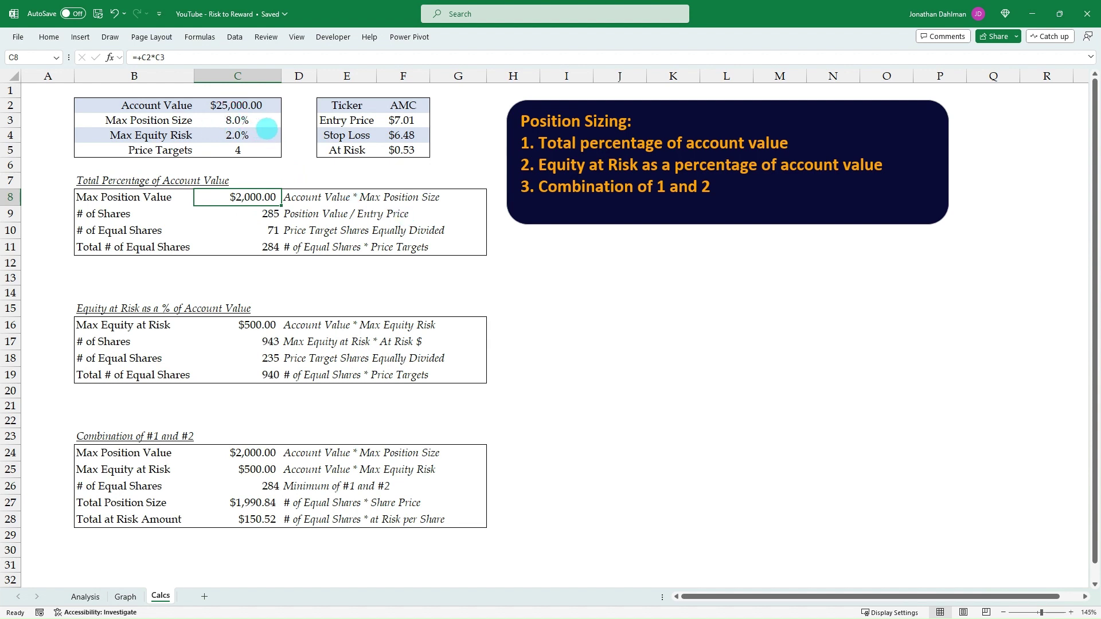
{"action": "key", "text": "F2"}
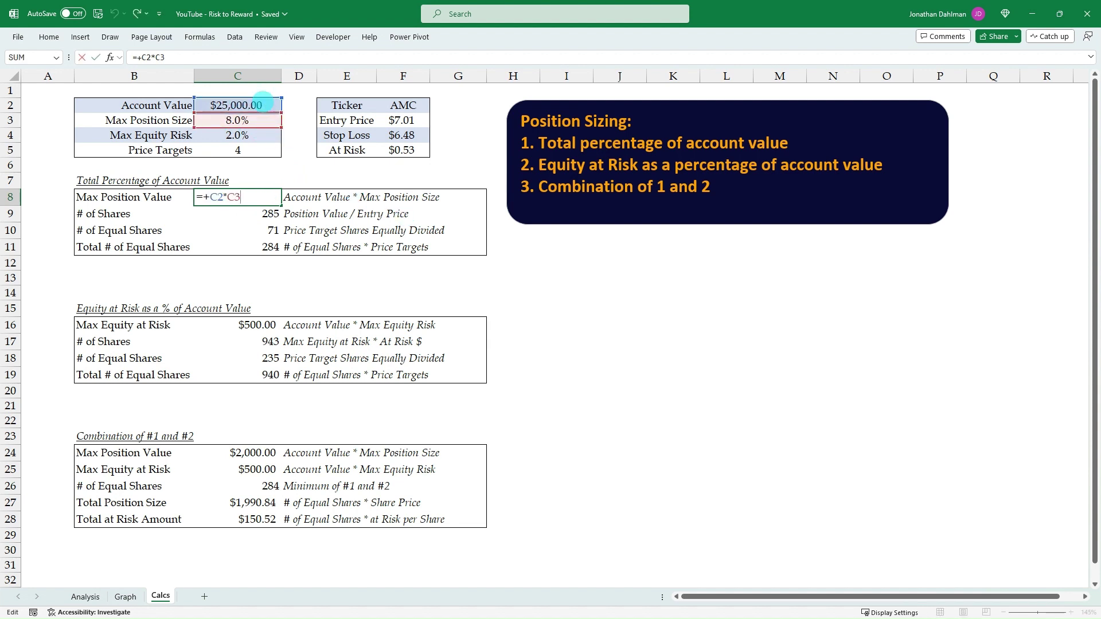
{"action": "key", "text": "Escape"}
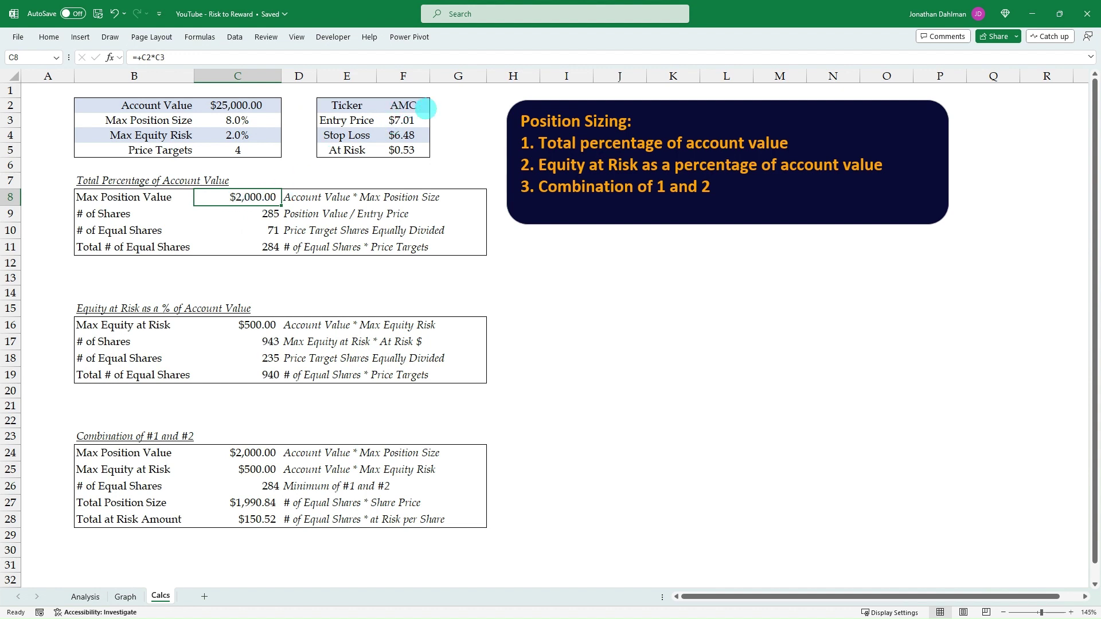
{"action": "left_click", "coordinate": [263, 216]}
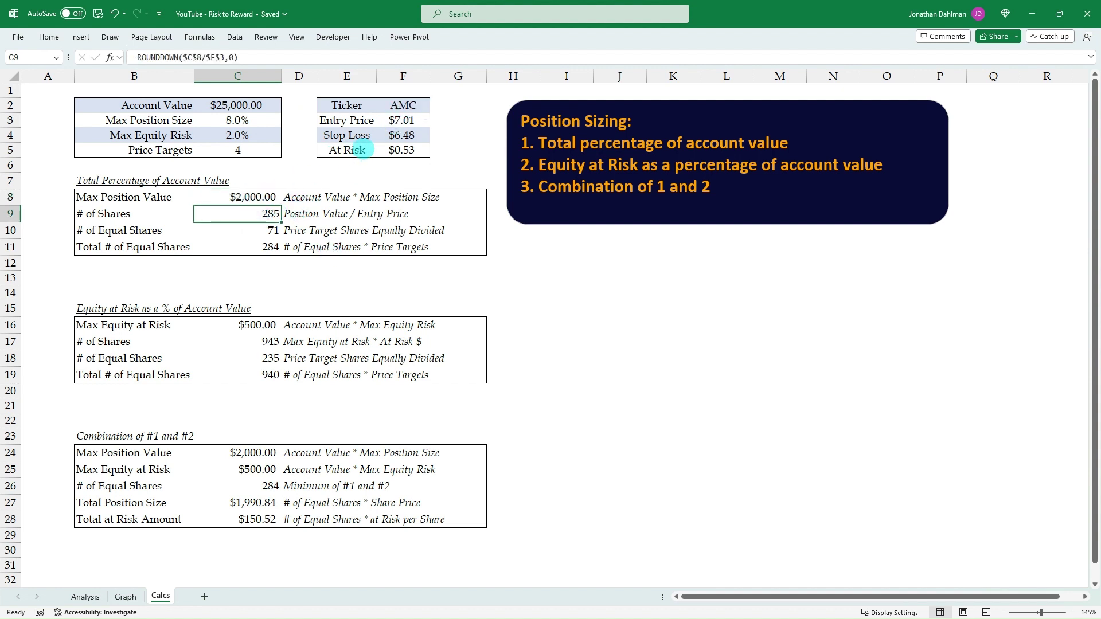
{"action": "key", "text": "F2"}
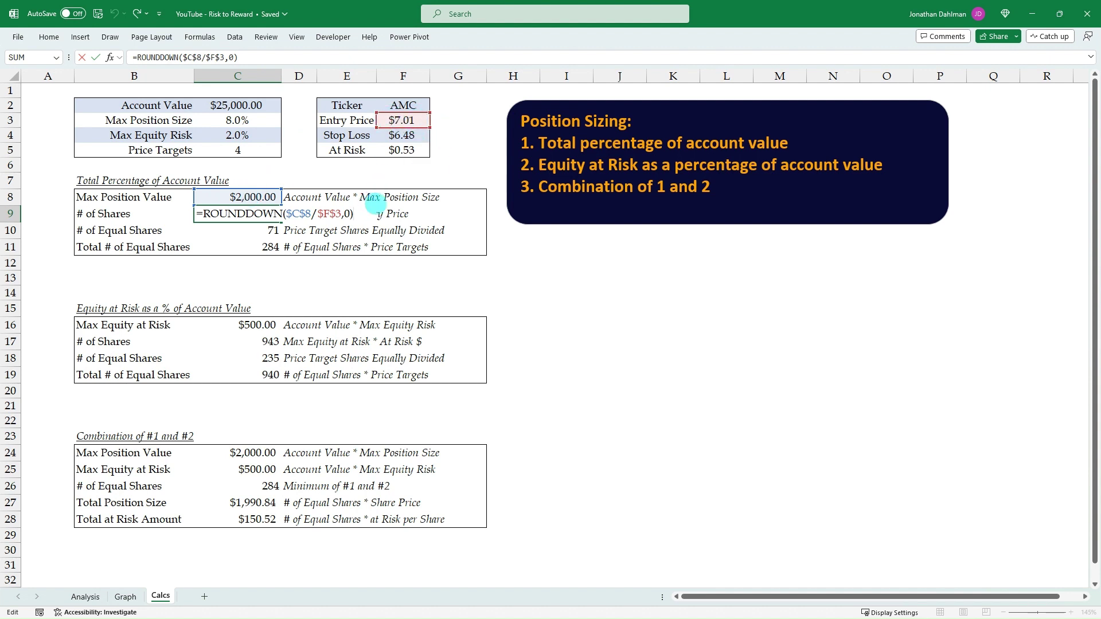
{"action": "key", "text": "ctrl+Return"}
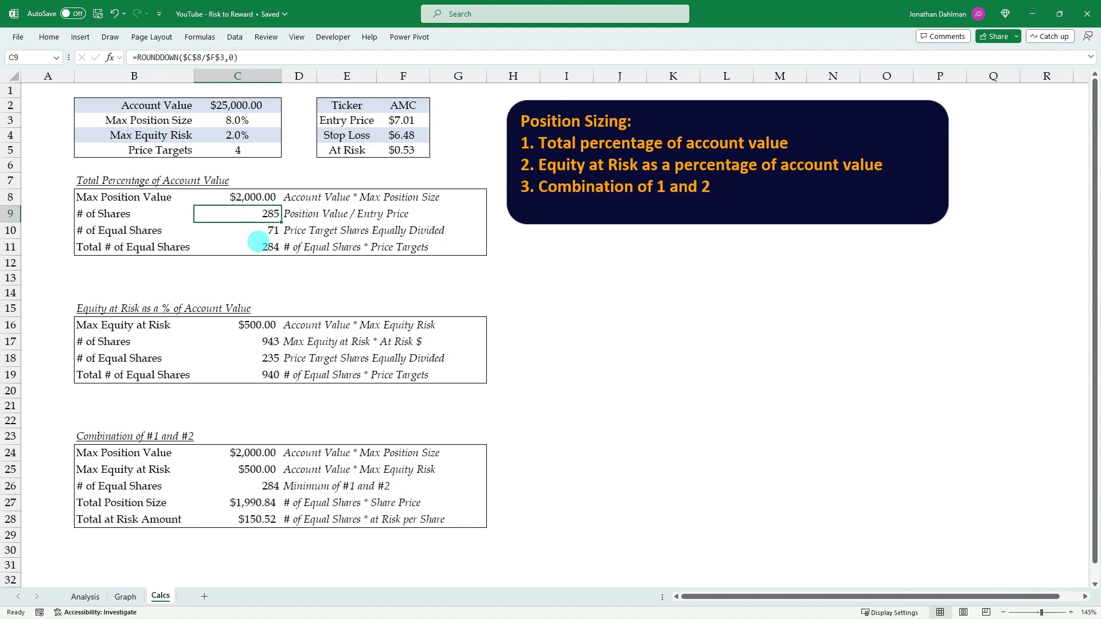
- Test dividing # of Shares by Price Targets with the formula +C9/C5 in cell C12, and clear the cell
{"action": "left_click", "coordinate": [236, 148]}
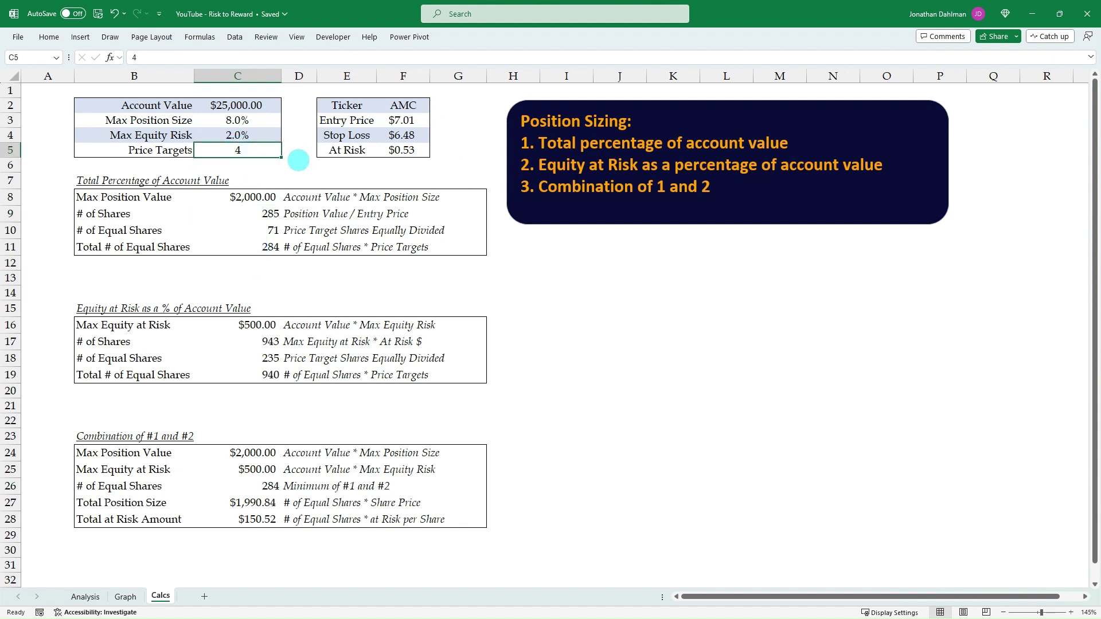
{"action": "left_click", "coordinate": [268, 267]}
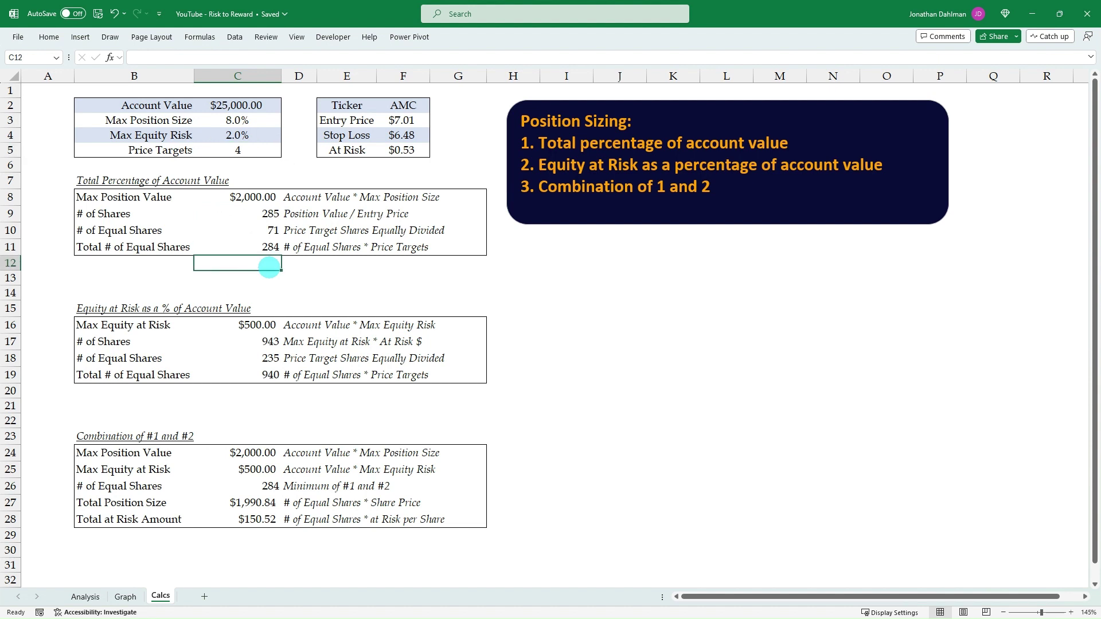
{"action": "type", "text": "+"}
{"action": "key", "text": "Up"}
{"action": "key", "text": "Up"}
{"action": "key", "text": "Up"}
{"action": "type", "text": "/"}
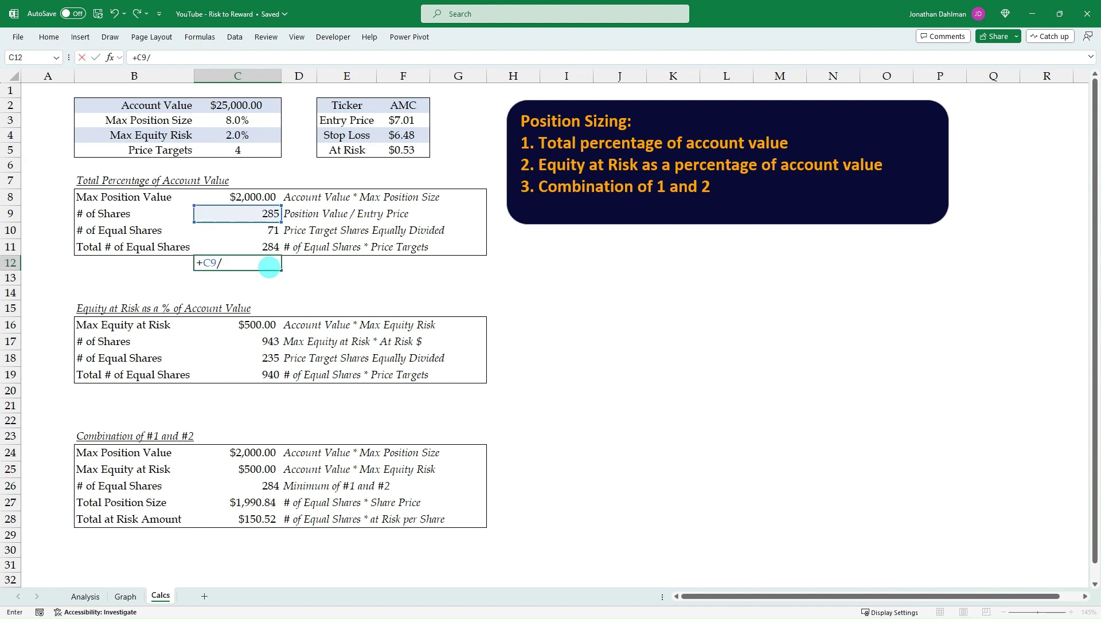
{"action": "left_click", "coordinate": [244, 148]}
{"action": "key", "text": "Return"}
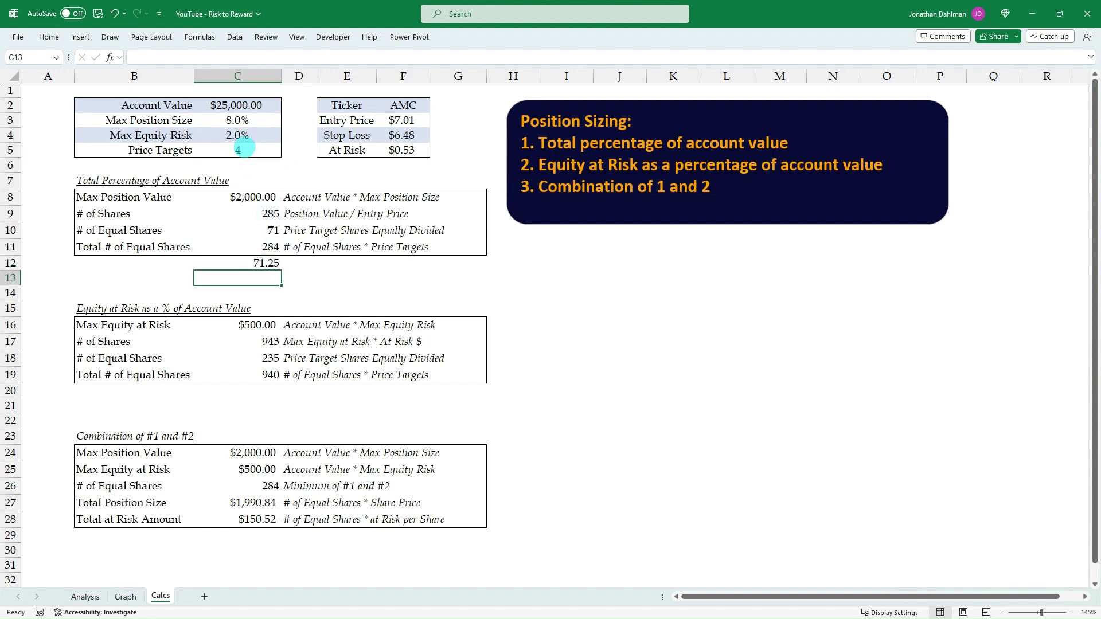
{"action": "key", "text": "Up"}
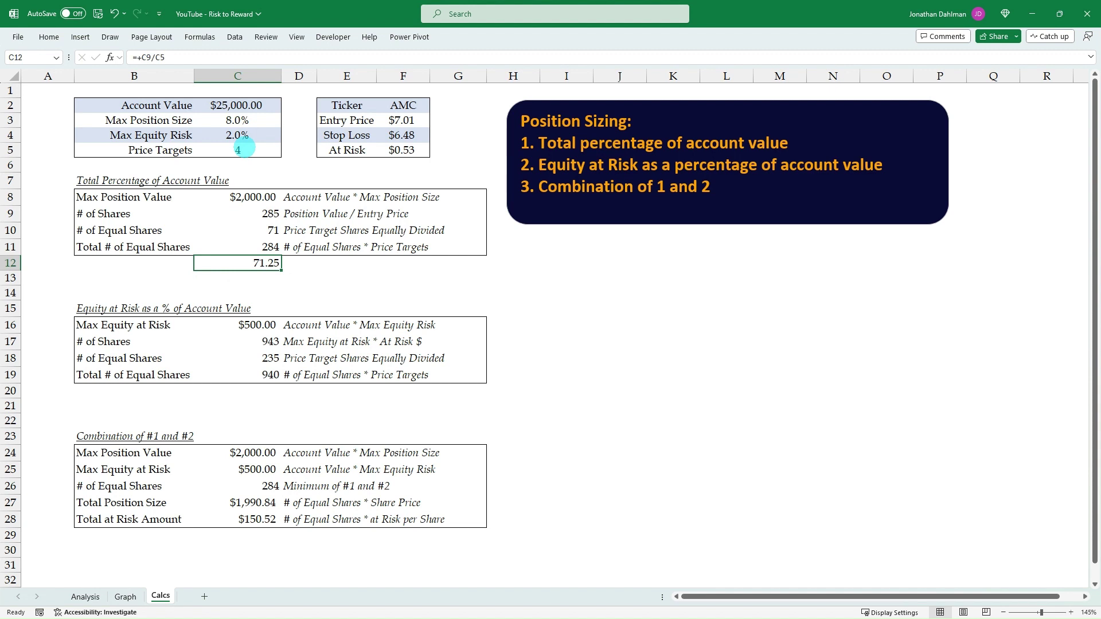
{"action": "key", "text": "Up"}
{"action": "key", "text": "Up"}
{"action": "key", "text": "Up"}
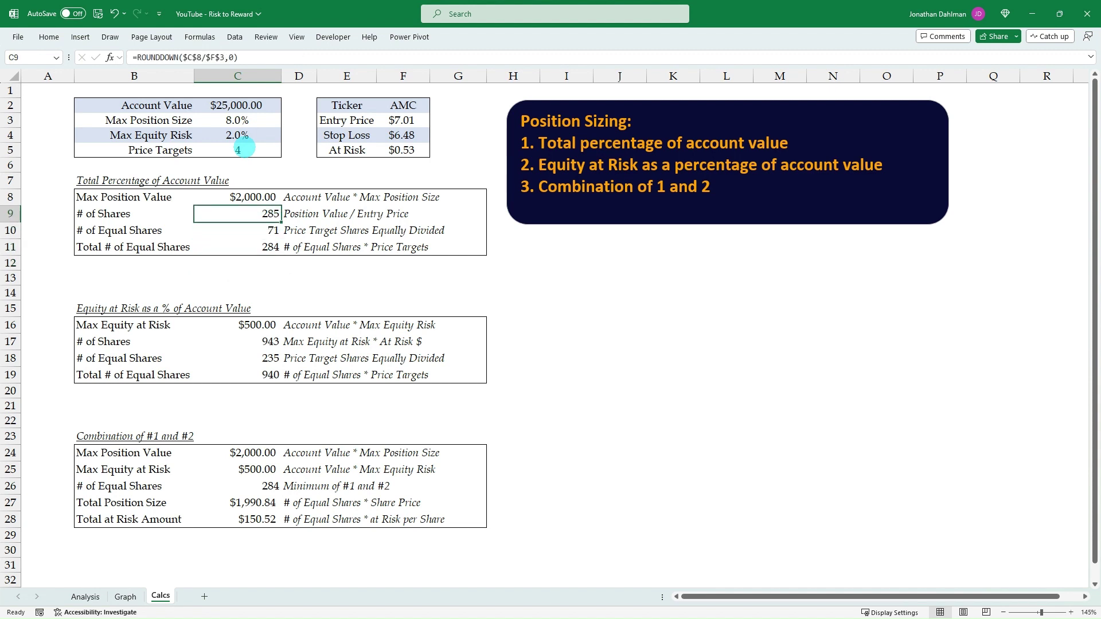
- Inspect the # of Equal Shares formula in cell C10 and the cells it references, starting from the price targets count
{"action": "left_click", "coordinate": [244, 148]}
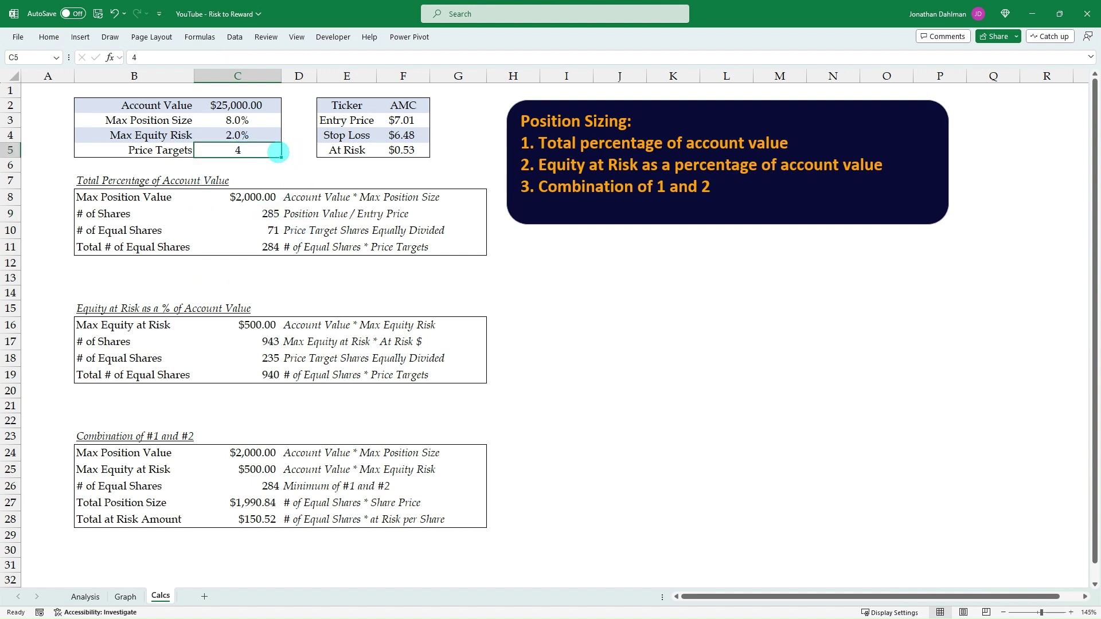
{"action": "left_click", "coordinate": [267, 229]}
{"action": "key", "text": "F2"}
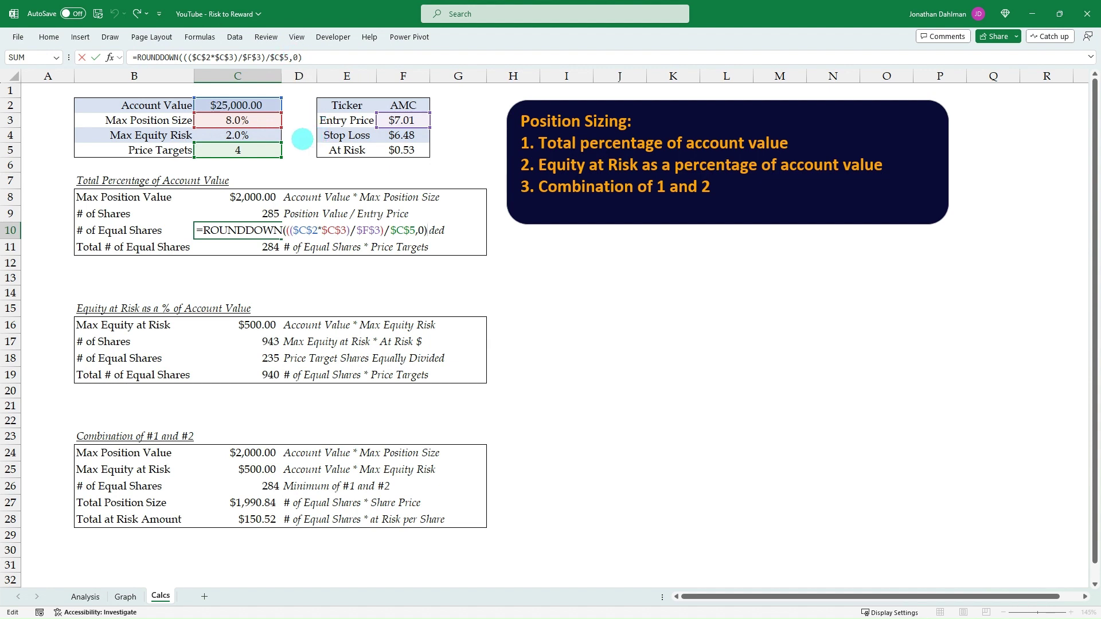
{"action": "key", "text": "ctrl+Return"}
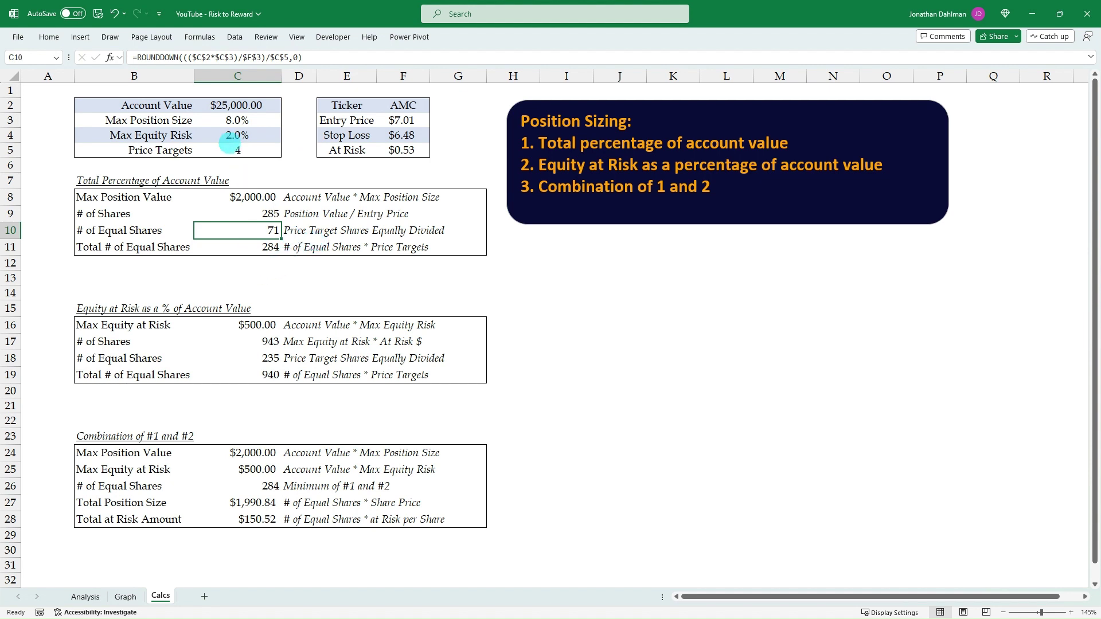
- Inspect the Total # of Equal Shares formula in cell C11 and compare its result with # of Shares in C9
{"action": "key", "text": "Down"}
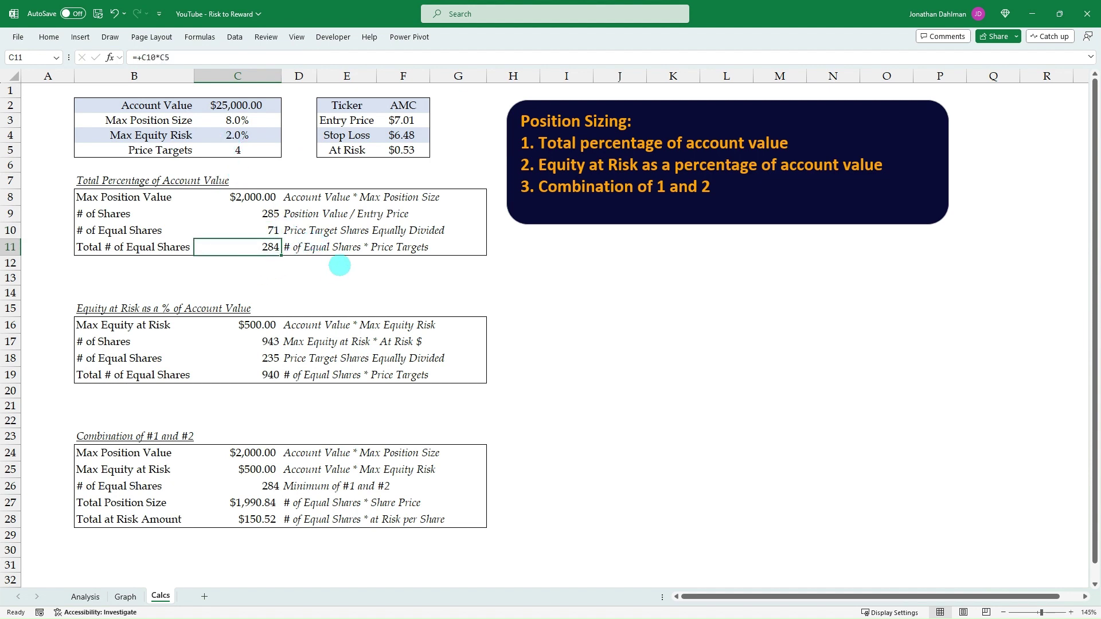
{"action": "key", "text": "F2"}
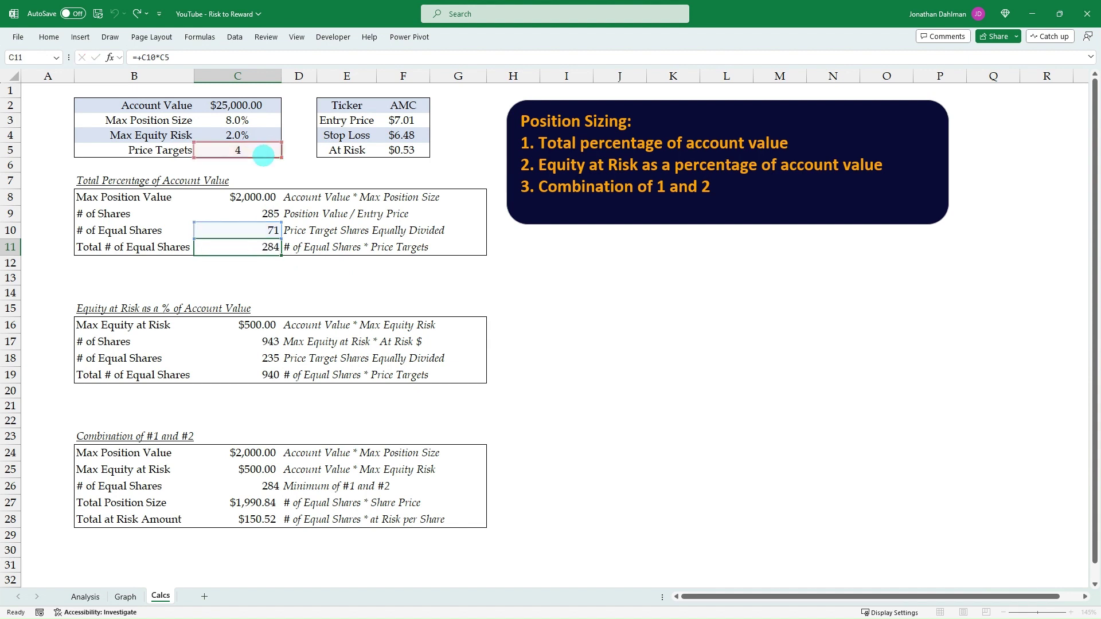
{"action": "key", "text": "ctrl+Return"}
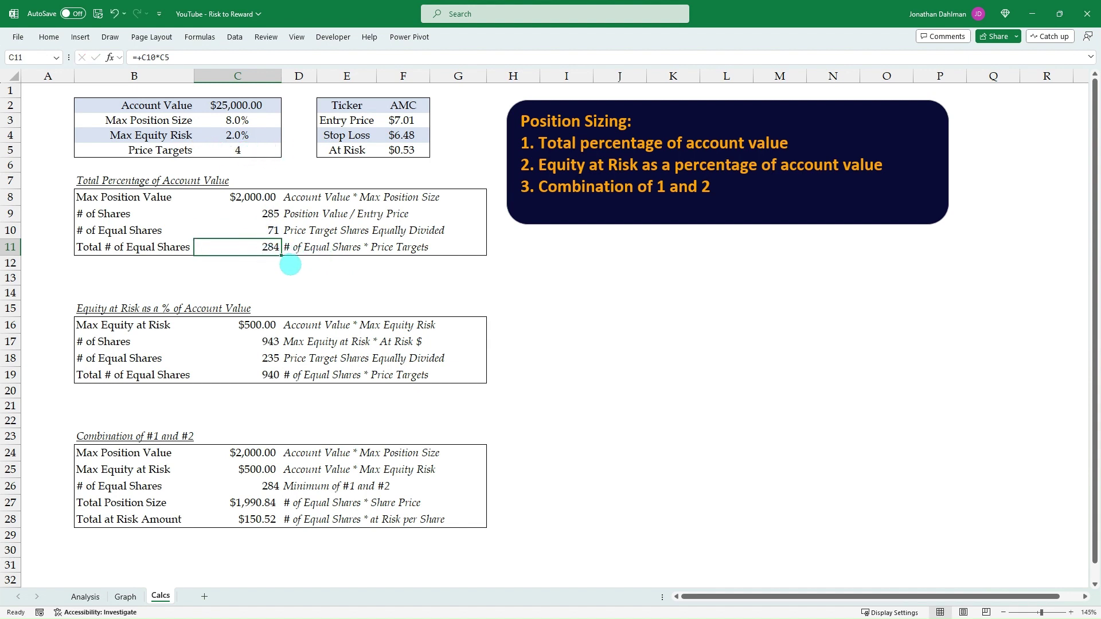
{"action": "left_click", "coordinate": [264, 213]}
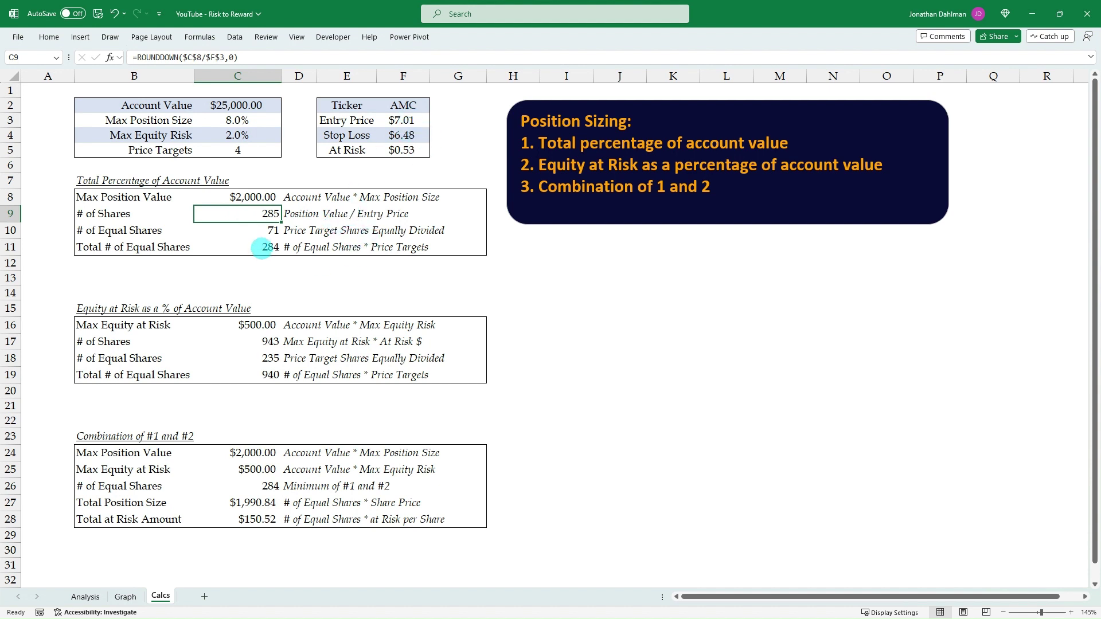
{"action": "left_click", "coordinate": [262, 248]}
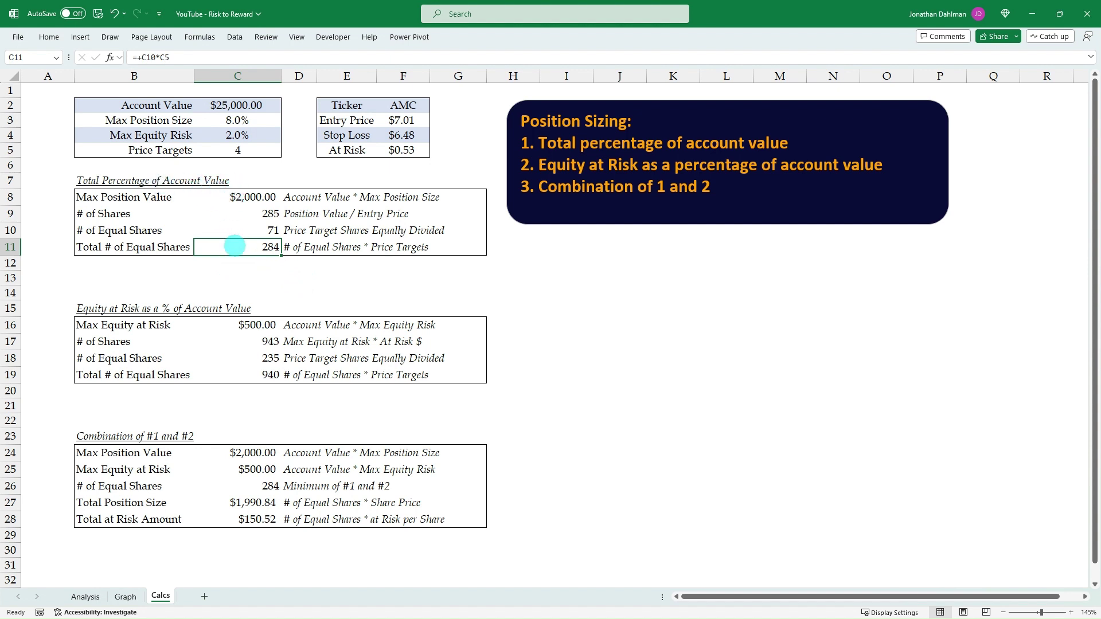
- Set Price Targets in cell C5 to 3
{"action": "left_click", "coordinate": [229, 148]}
{"action": "type", "text": "3"}
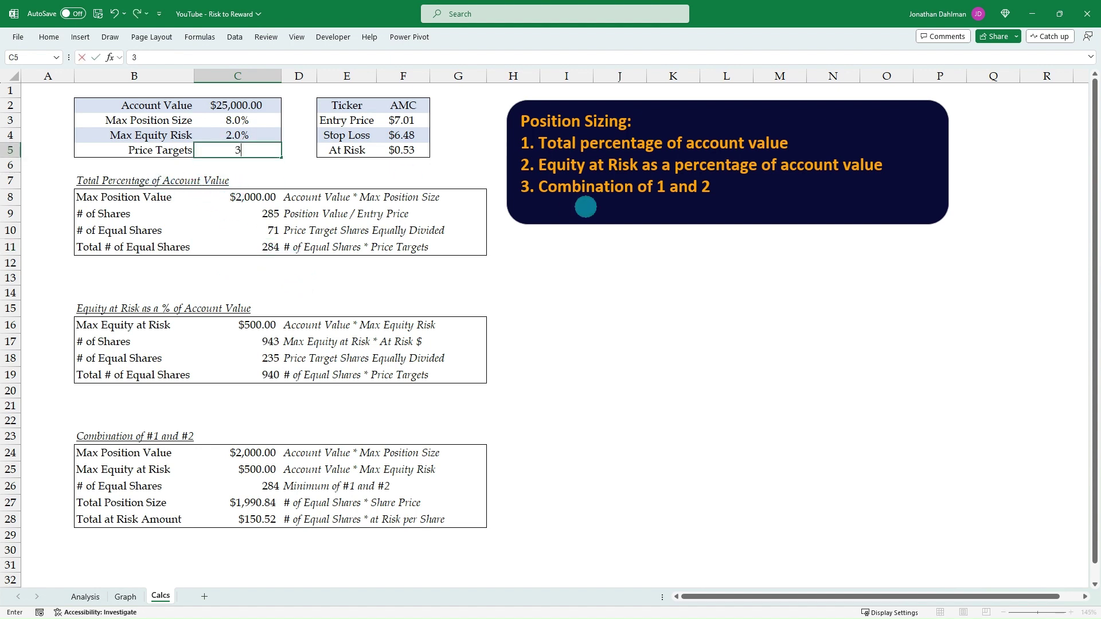
{"action": "key", "text": "Return"}
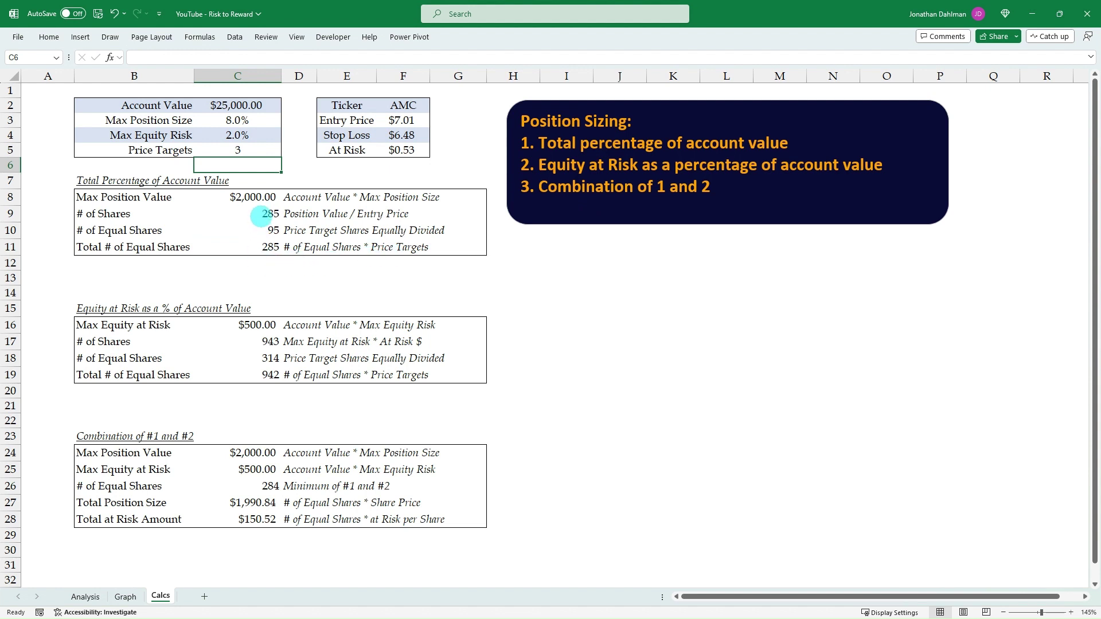
- Test dividing # of Shares by 3 with the formula +C9/3 in cell C12, and clear the cell
{"action": "left_click", "coordinate": [261, 216]}
{"action": "left_click", "coordinate": [262, 262]}
{"action": "type", "text": "+"}
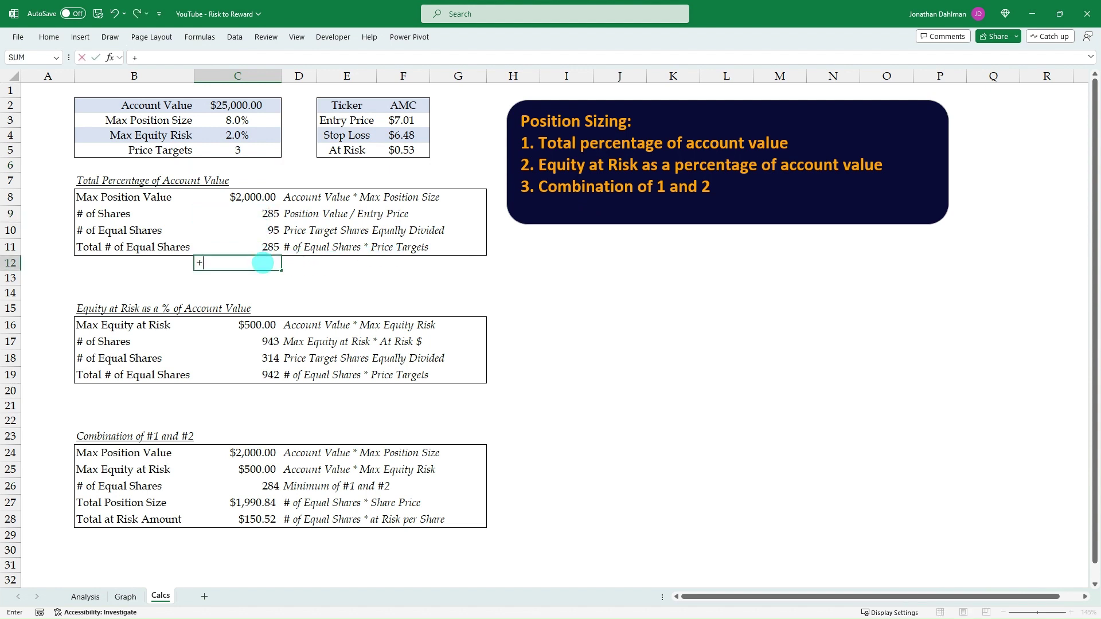
{"action": "key", "text": "Up"}
{"action": "key", "text": "Up"}
{"action": "key", "text": "Up"}
{"action": "type", "text": "/3"}
{"action": "key", "text": "Return"}
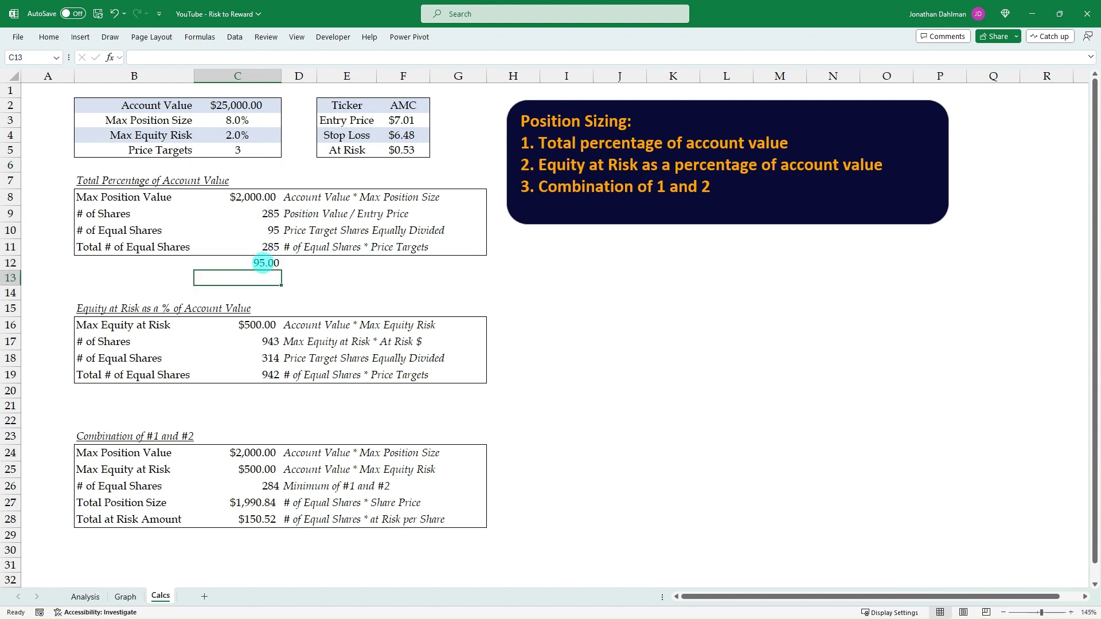
{"action": "key", "text": "Up"}
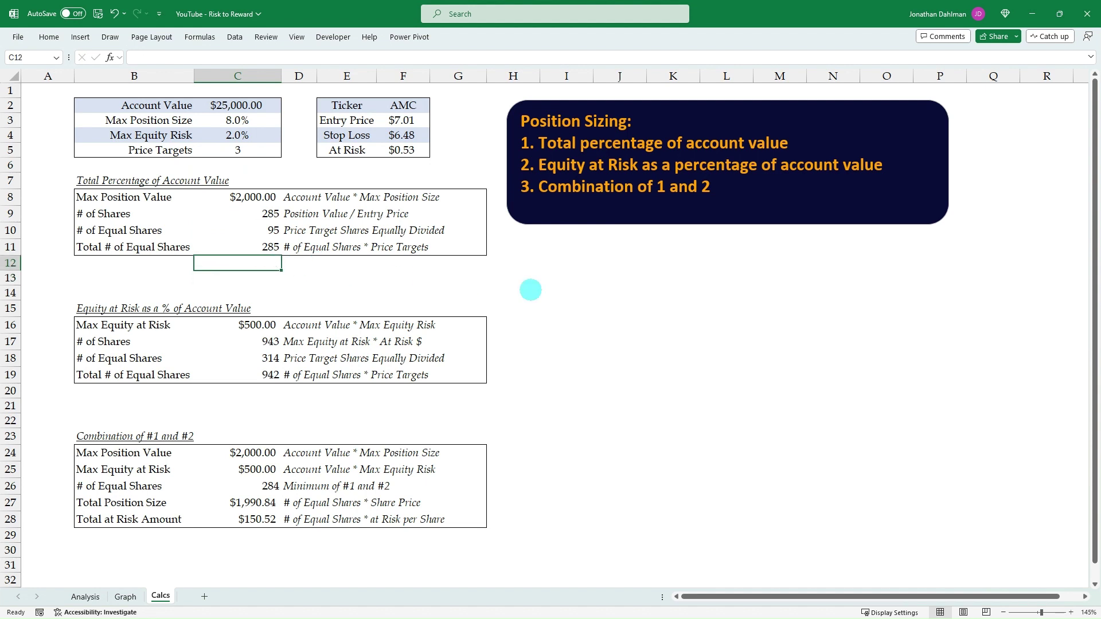
- Set Price Targets in cell C5 to 5
{"action": "left_click", "coordinate": [246, 145]}
{"action": "type", "text": "5"}
{"action": "key", "text": "Return"}
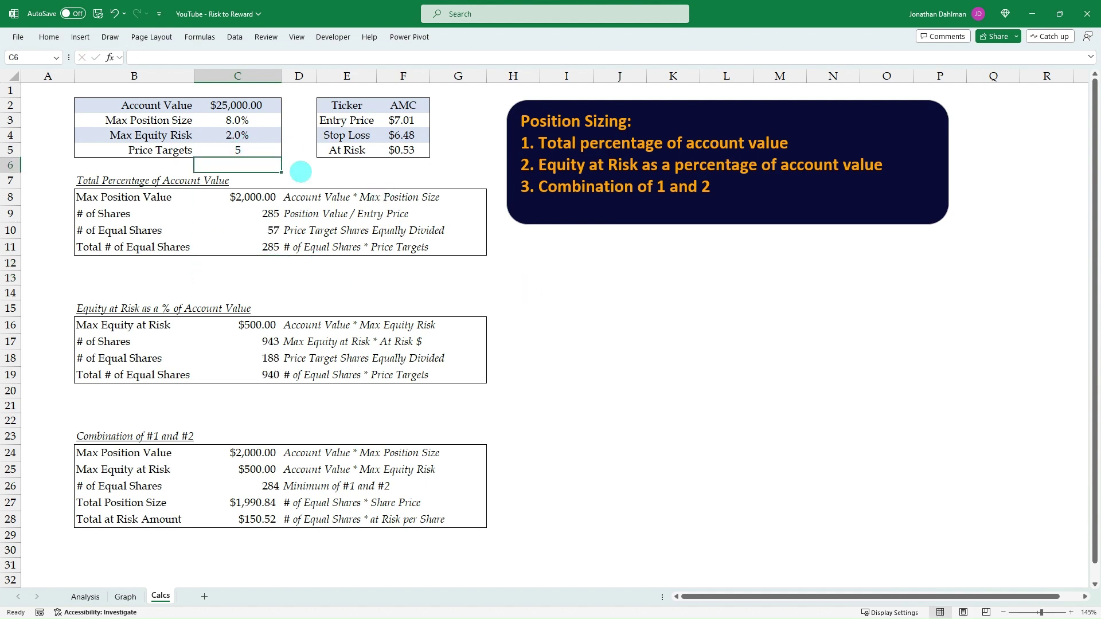
- Set Price Targets in cell C5 to 6
{"action": "key", "text": "Up"}
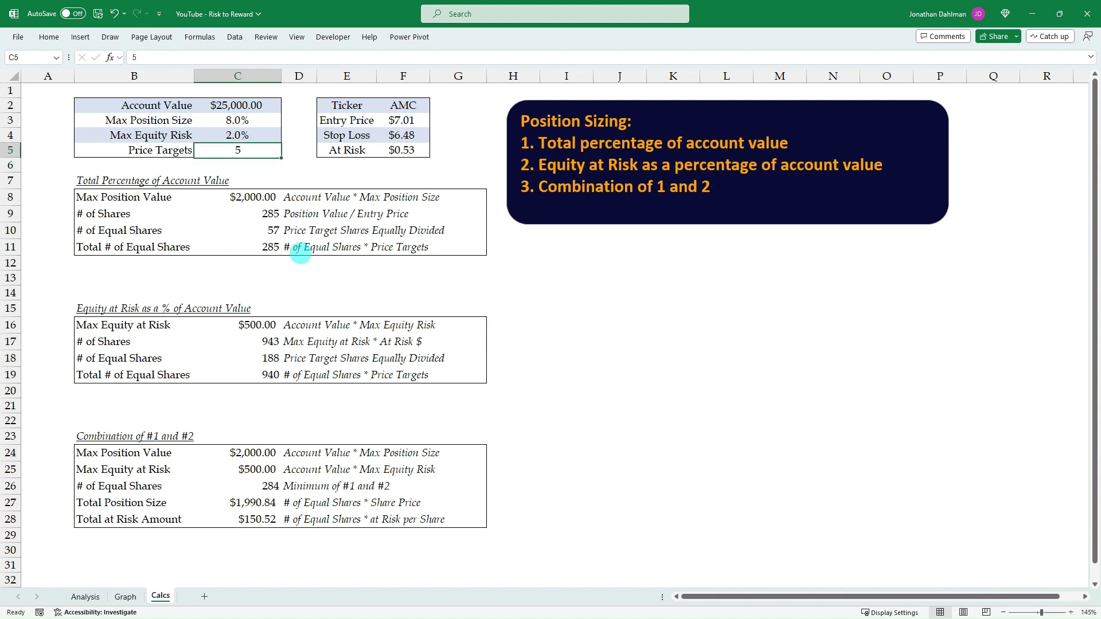
{"action": "type", "text": "6"}
{"action": "key", "text": "Return"}
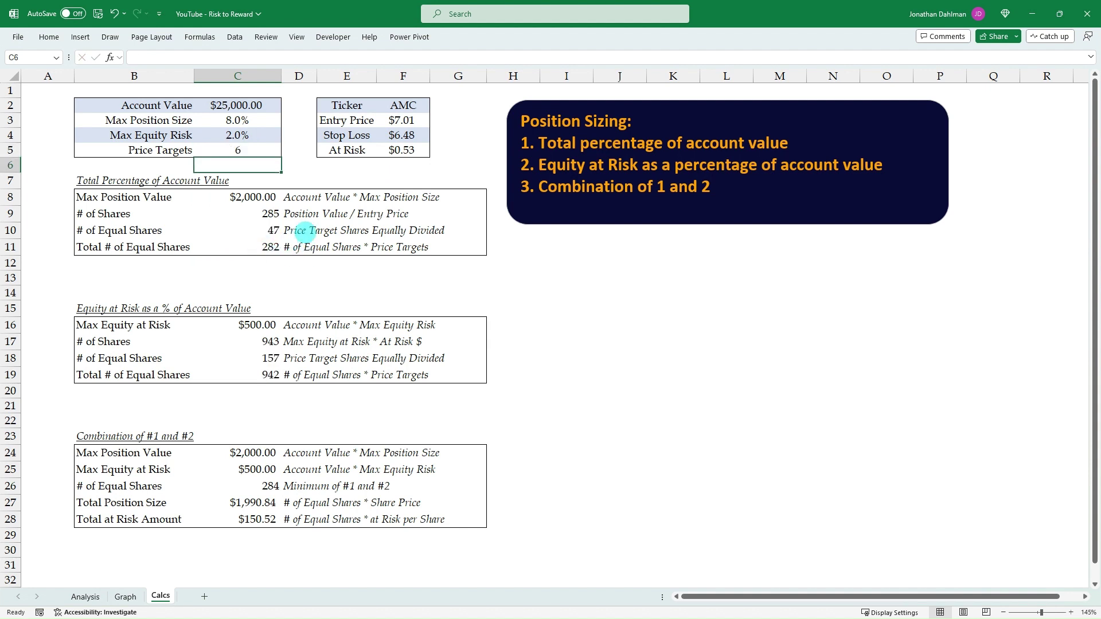
- Set Price Targets in cell C5 to 4
{"action": "key", "text": "Up"}
{"action": "key", "text": "Return"}
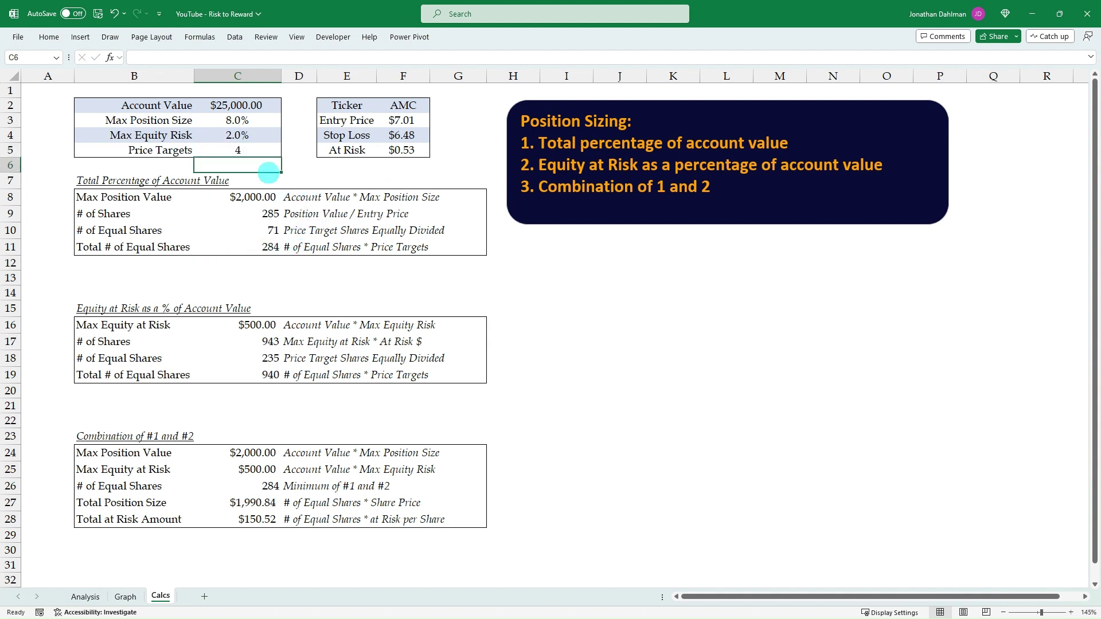
{"action": "left_click", "coordinate": [250, 147]}
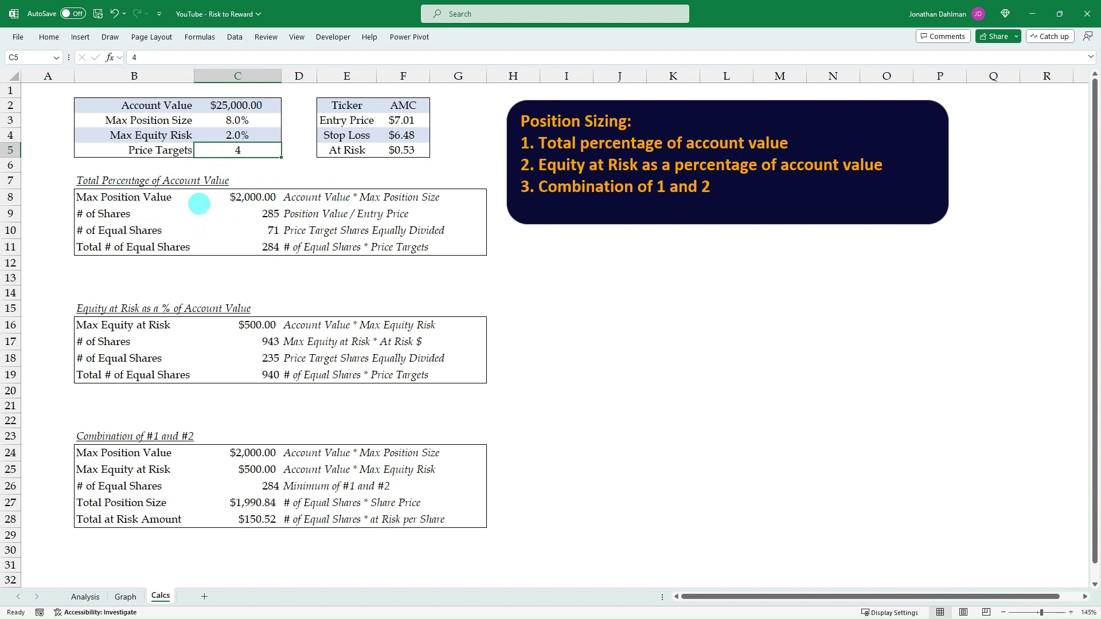
- Check Max Position Value in cell C8 and inspect the Max Equity at Risk formula in cell C16
{"action": "left_click", "coordinate": [269, 199]}
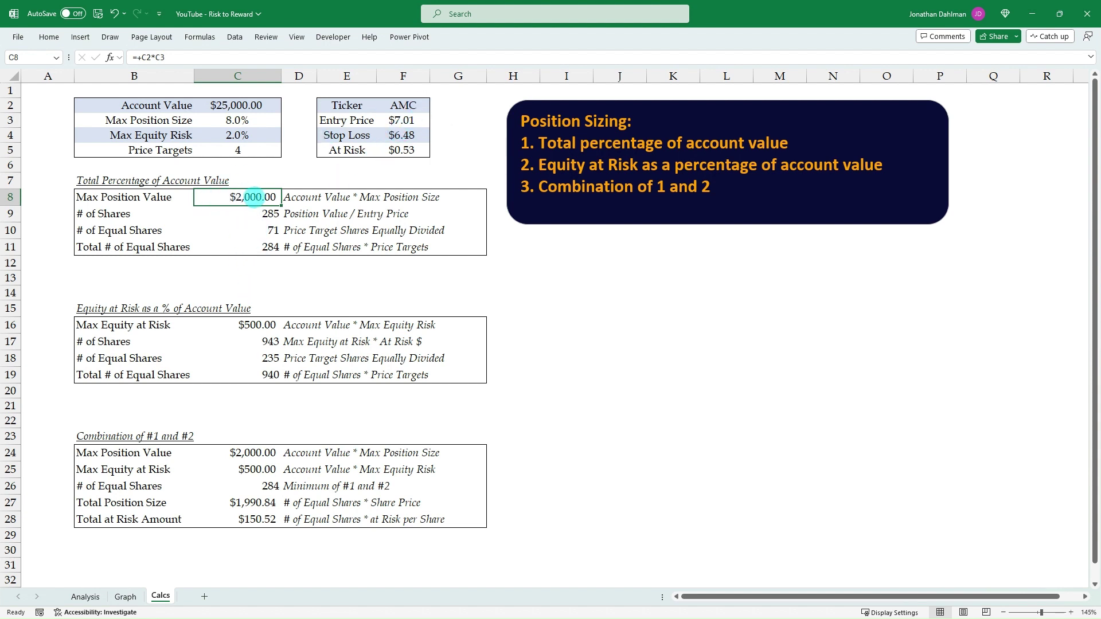
{"action": "left_click", "coordinate": [257, 323]}
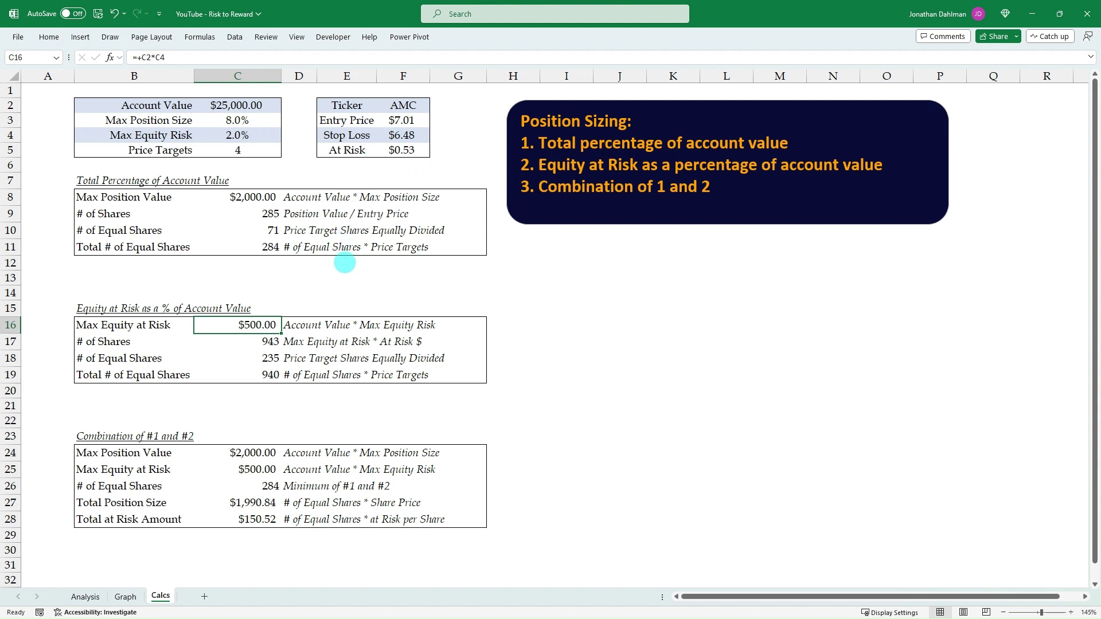
{"action": "key", "text": "F2"}
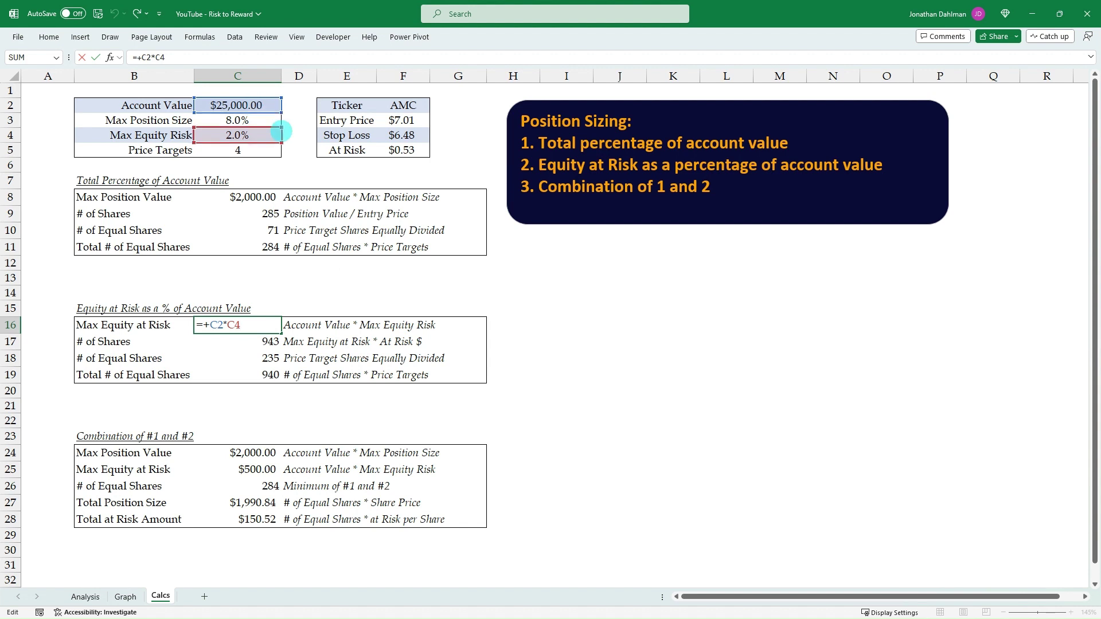
{"action": "key", "text": "Escape"}
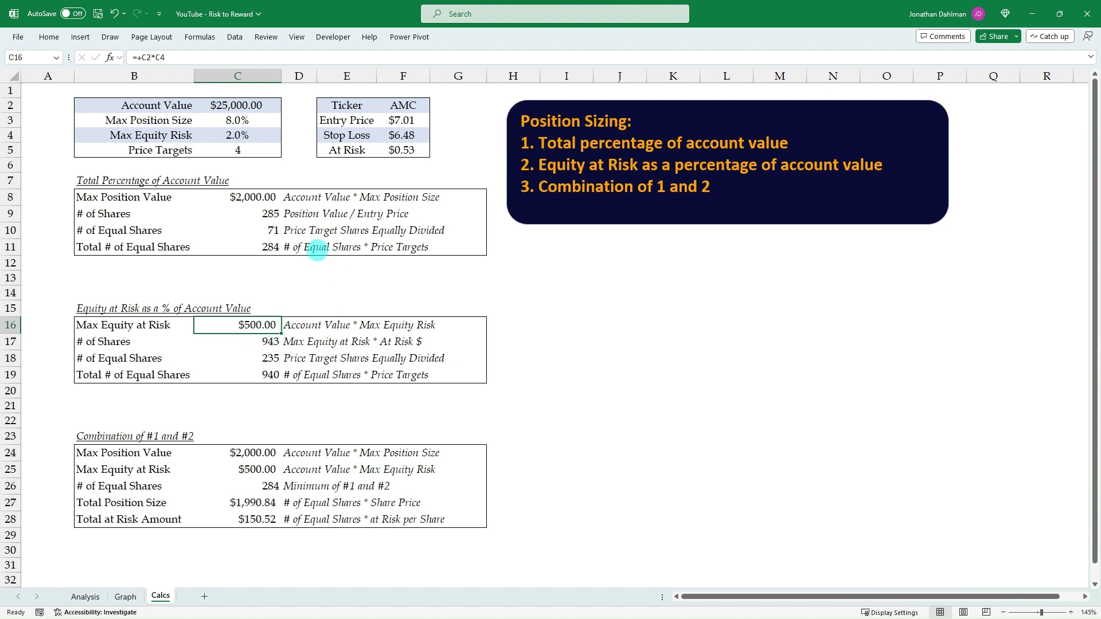
- Inspect the # of Shares formula in C17 and the At Risk formula in F5, and compare with # of Shares in C9
{"action": "left_click", "coordinate": [279, 341]}
{"action": "key", "text": "F2"}
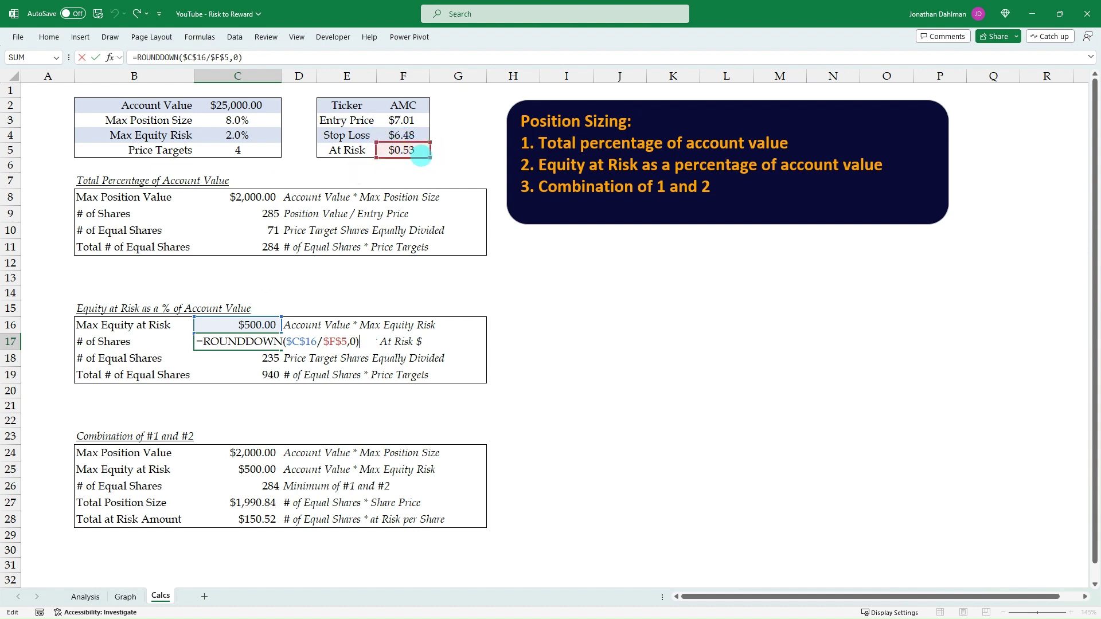
{"action": "key", "text": "ctrl+Return"}
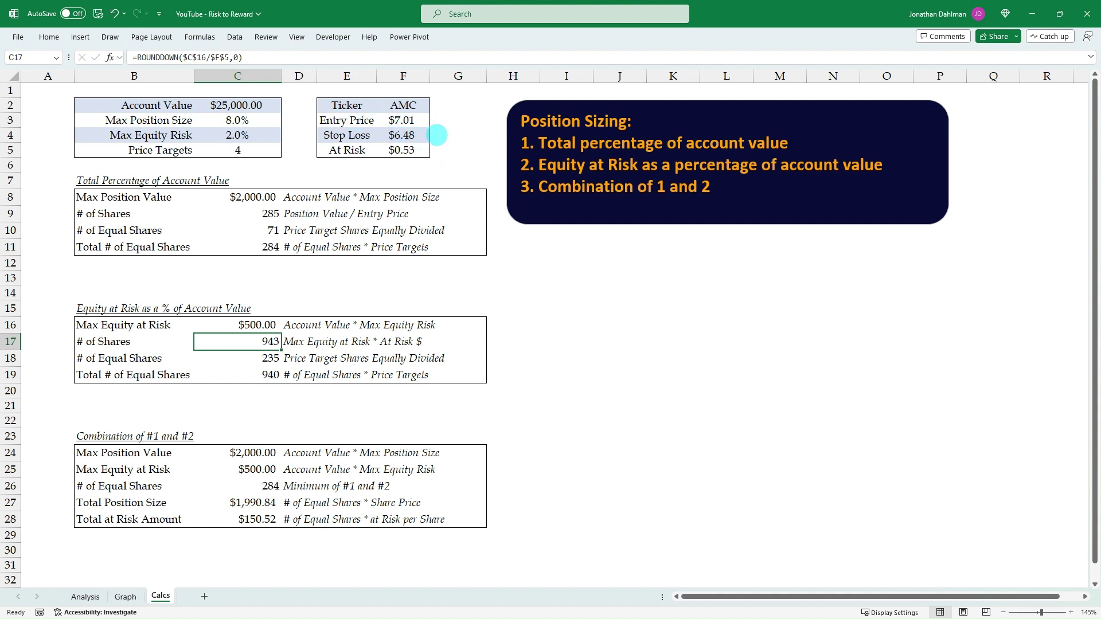
{"action": "left_click", "coordinate": [422, 149]}
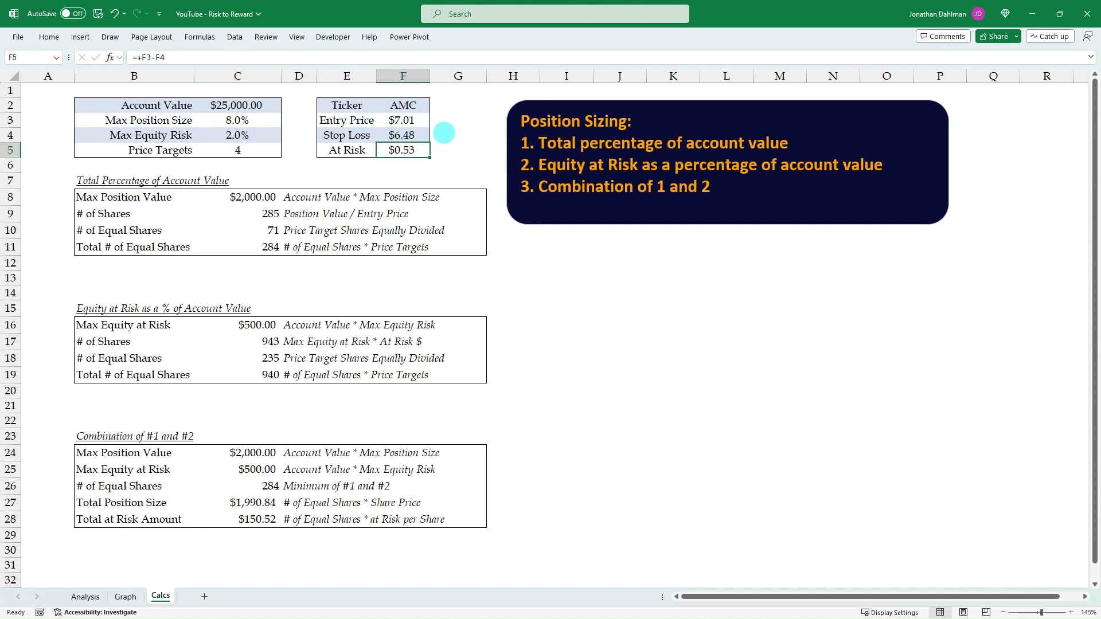
{"action": "key", "text": "F2"}
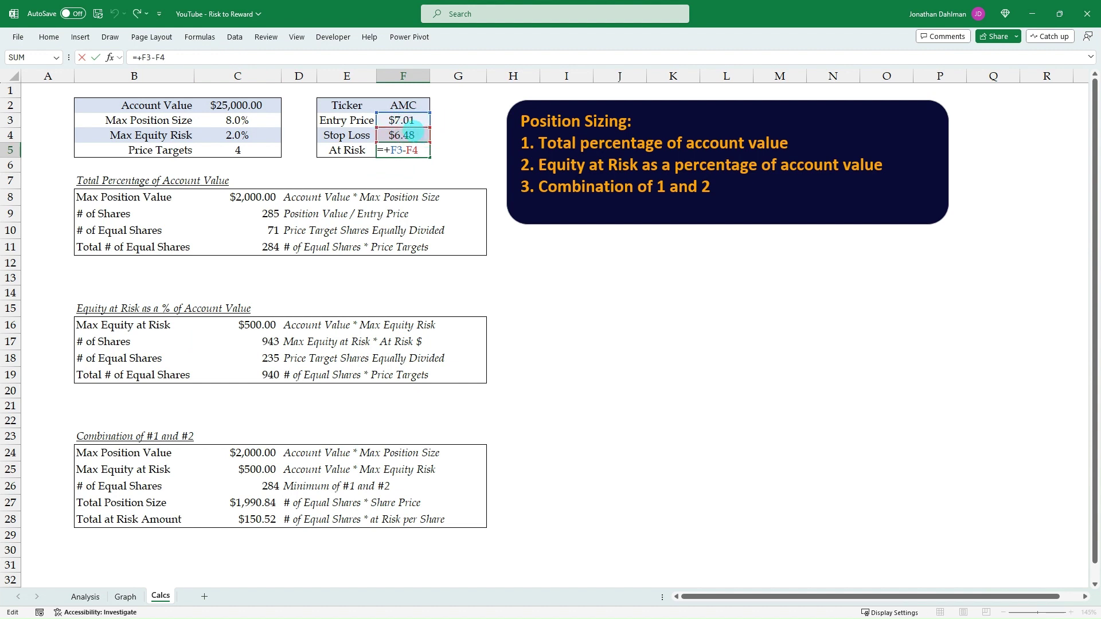
{"action": "key", "text": "Return"}
{"action": "double_click", "coordinate": [265, 340]}
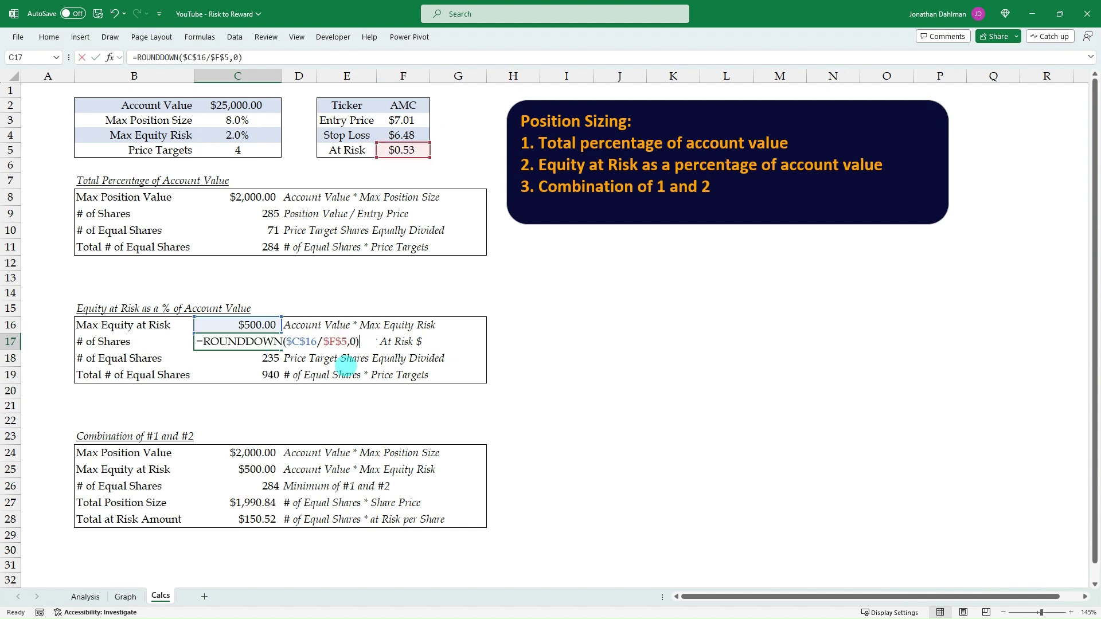
{"action": "key", "text": "Escape"}
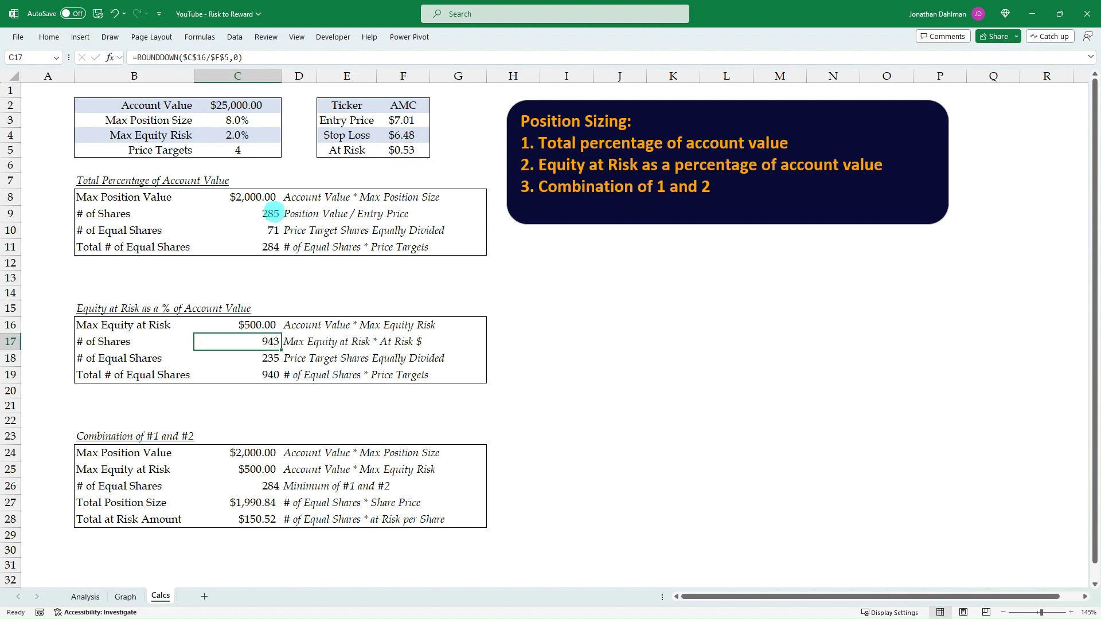
{"action": "left_click", "coordinate": [258, 216]}
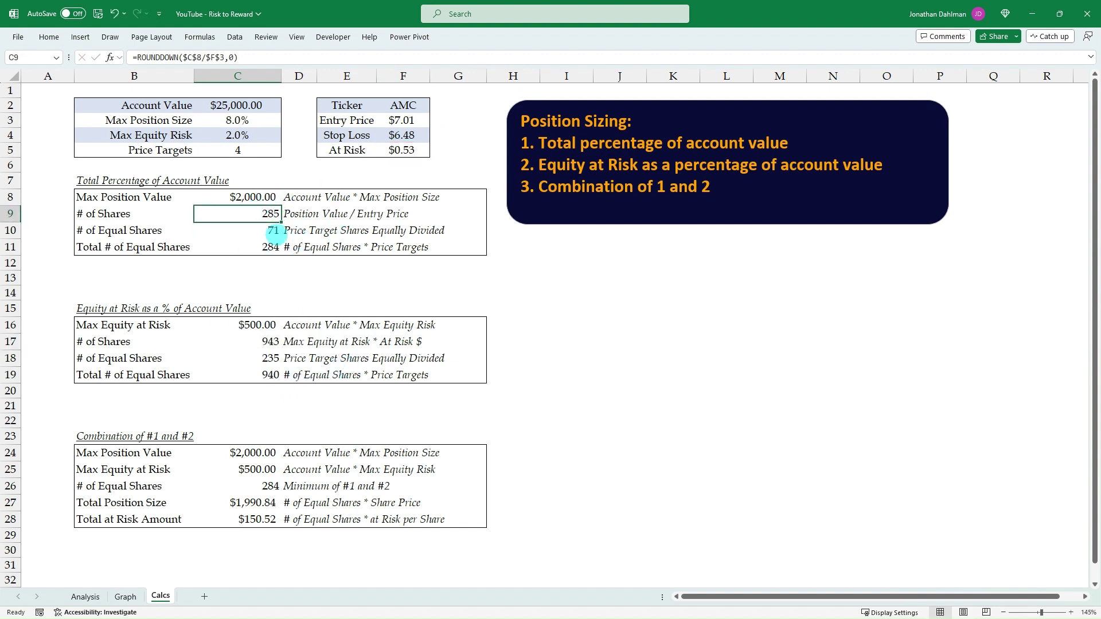
- Test dividing the equity-at-risk # of Shares by 4 with the formula +C17/4 in cell C20, and clear the cell
{"action": "left_click", "coordinate": [266, 392]}
{"action": "type", "text": "+"}
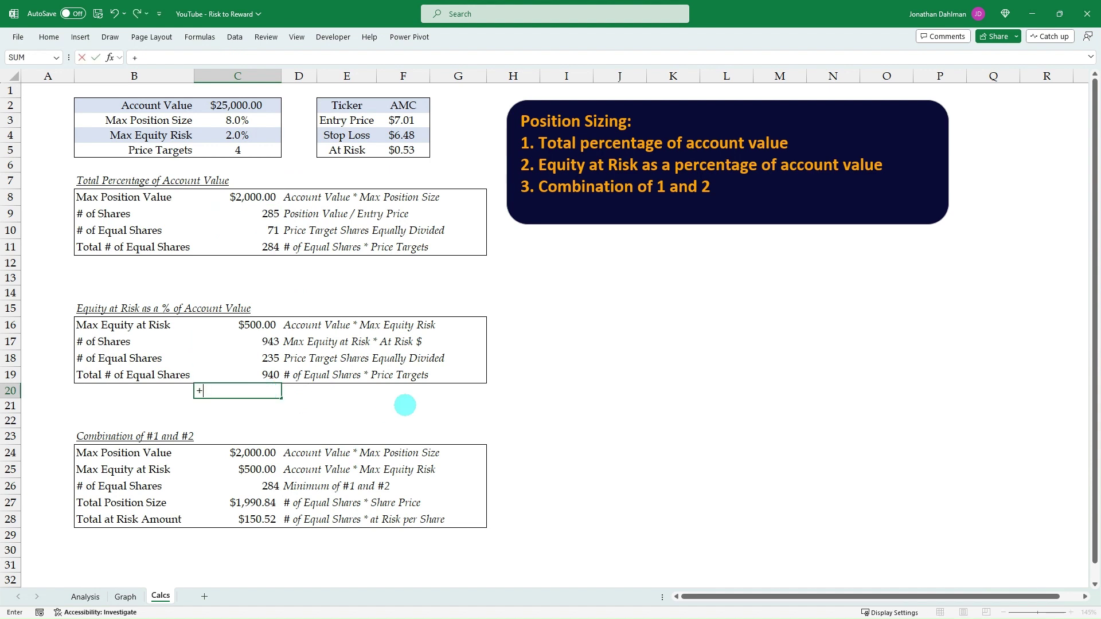
{"action": "key", "text": "Up"}
{"action": "key", "text": "Up"}
{"action": "key", "text": "Up"}
{"action": "type", "text": "/"}
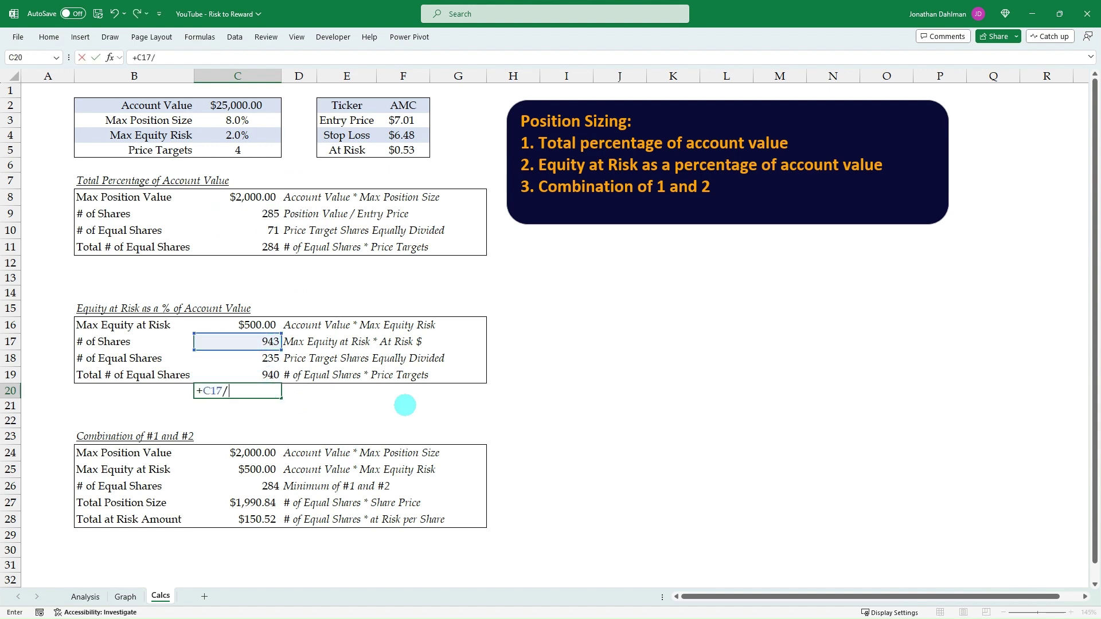
{"action": "type", "text": "4"}
{"action": "key", "text": "Return"}
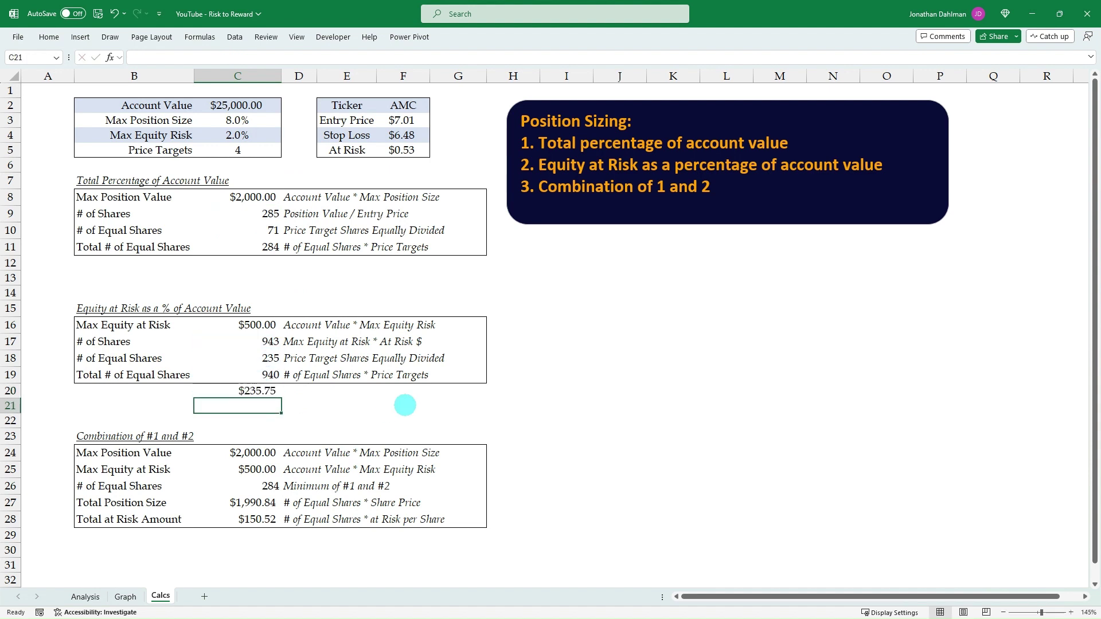
{"action": "key", "text": "Up"}
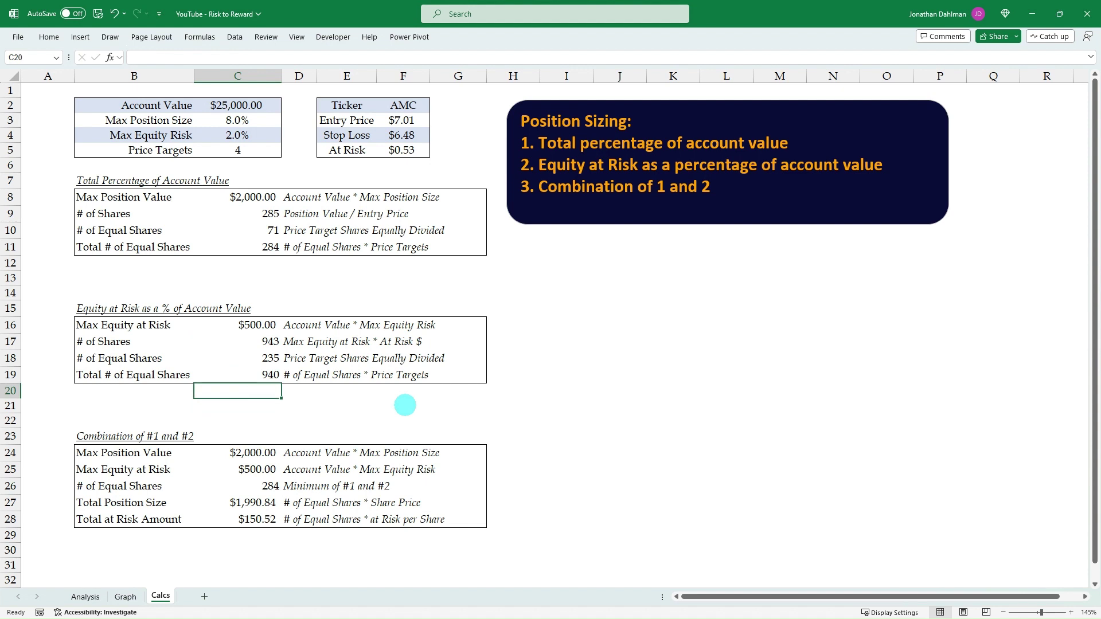
- Inspect the # of Equal Shares formula in cell C18 and the Total # of Equal Shares formula in cell C19
{"action": "key", "text": "Up"}
{"action": "key", "text": "Up"}
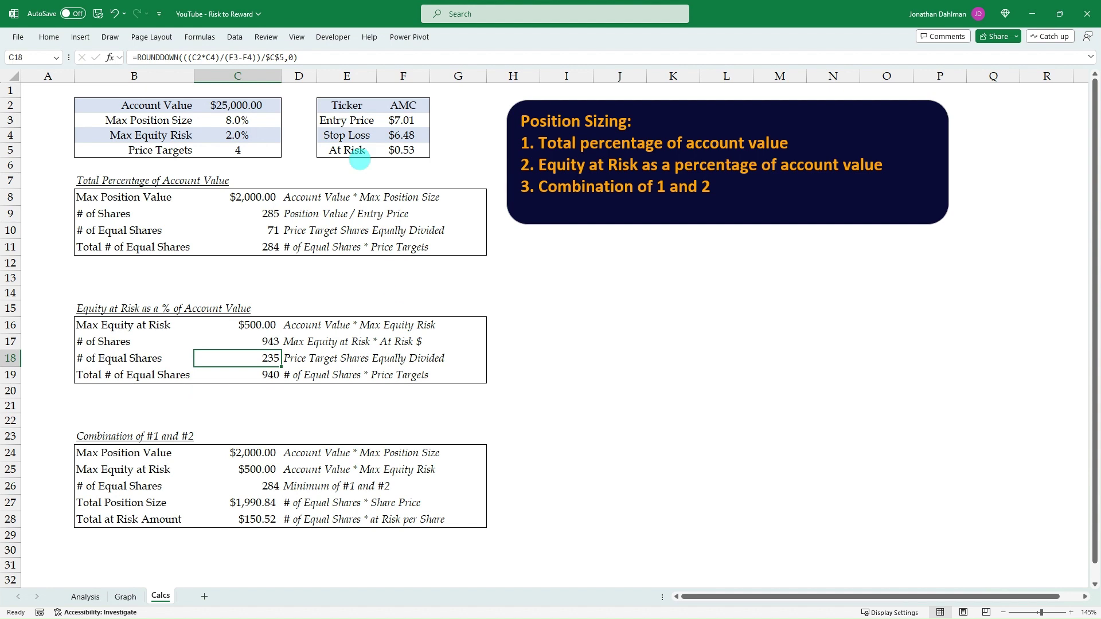
{"action": "key", "text": "F2"}
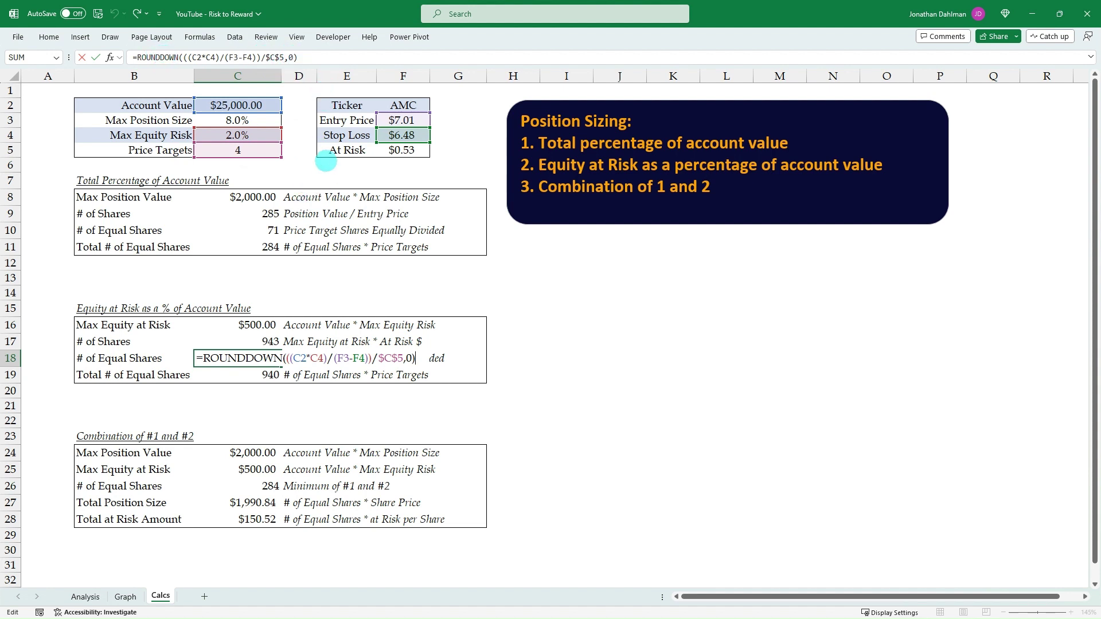
{"action": "key", "text": "ctrl+Return"}
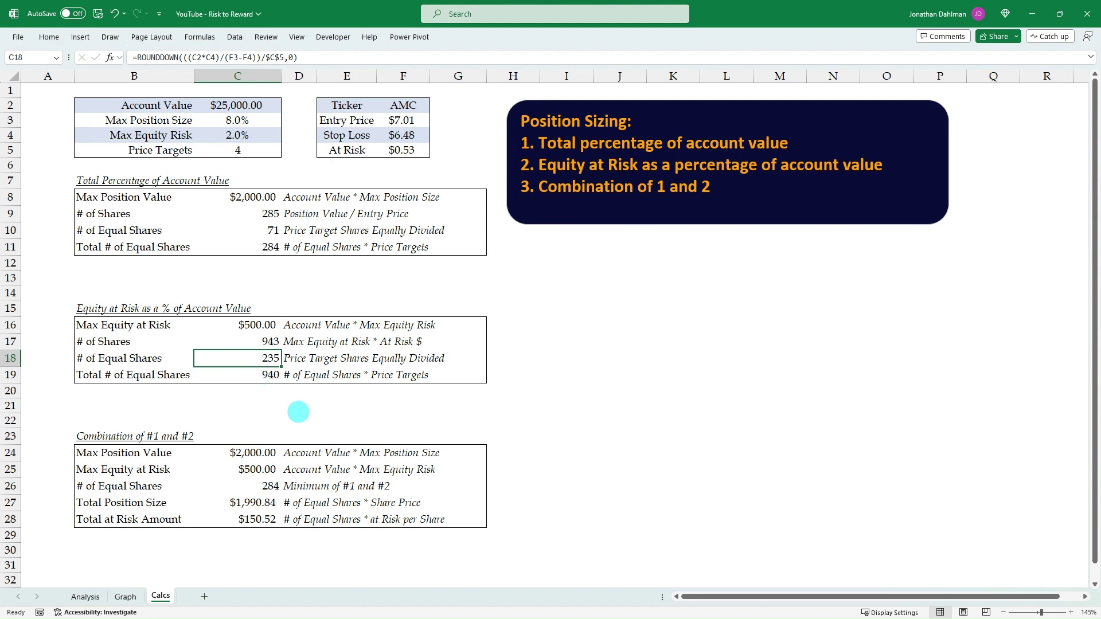
{"action": "key", "text": "Down"}
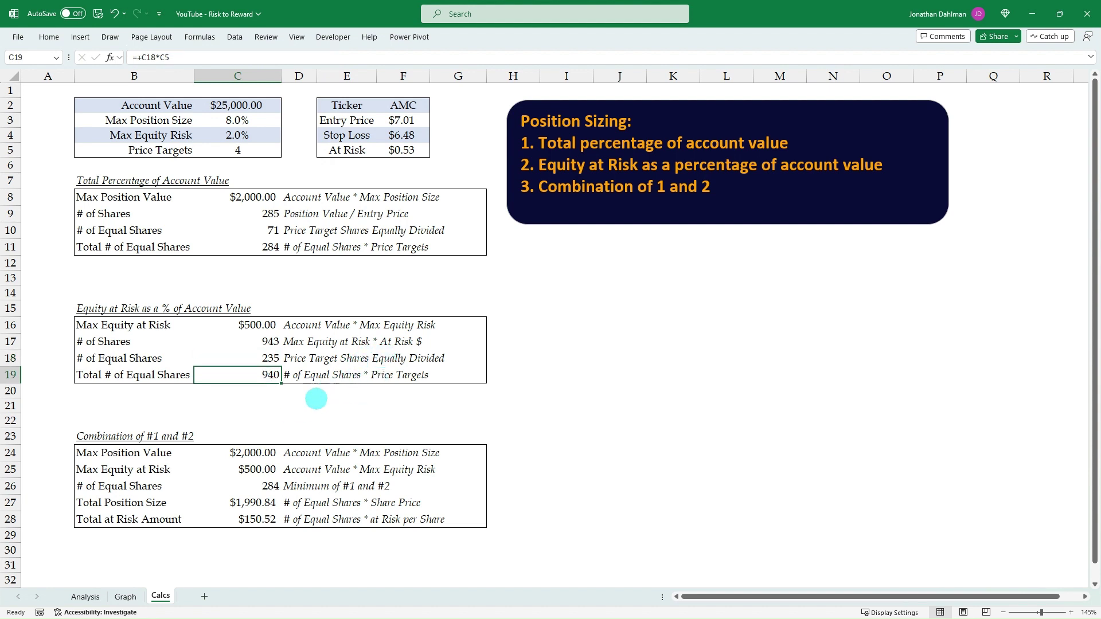
- Test dividing Total # of Equal Shares by 4 with the formula +C19/4 in cell C20, and clear the cell
{"action": "left_click", "coordinate": [277, 394]}
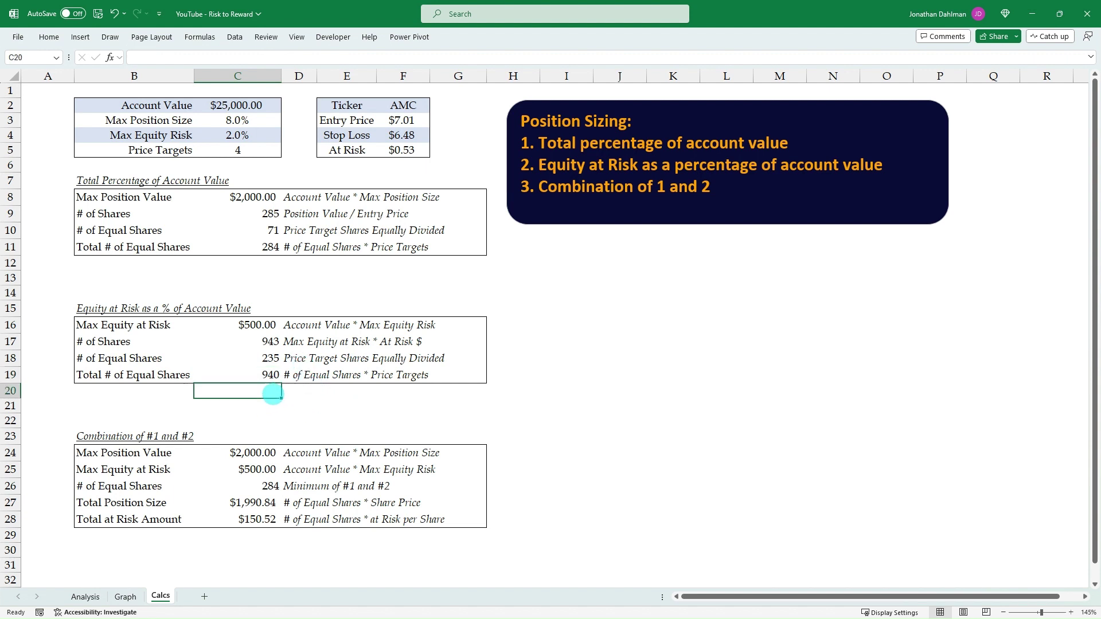
{"action": "type", "text": "+"}
{"action": "key", "text": "Up"}
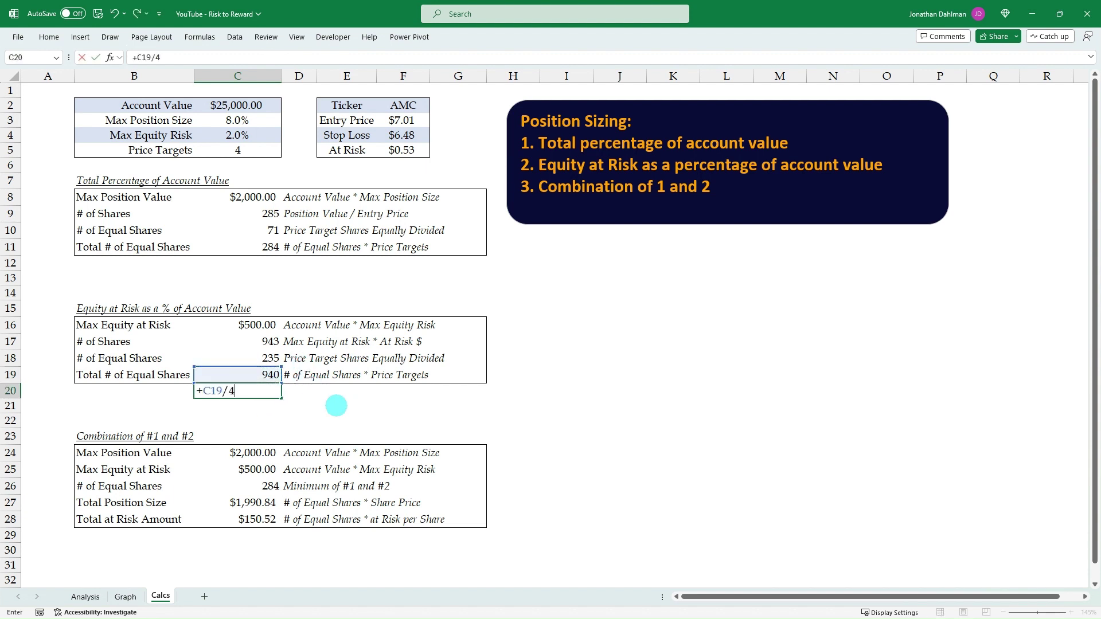
{"action": "type", "text": "/4"}
{"action": "key", "text": "ctrl+Return"}
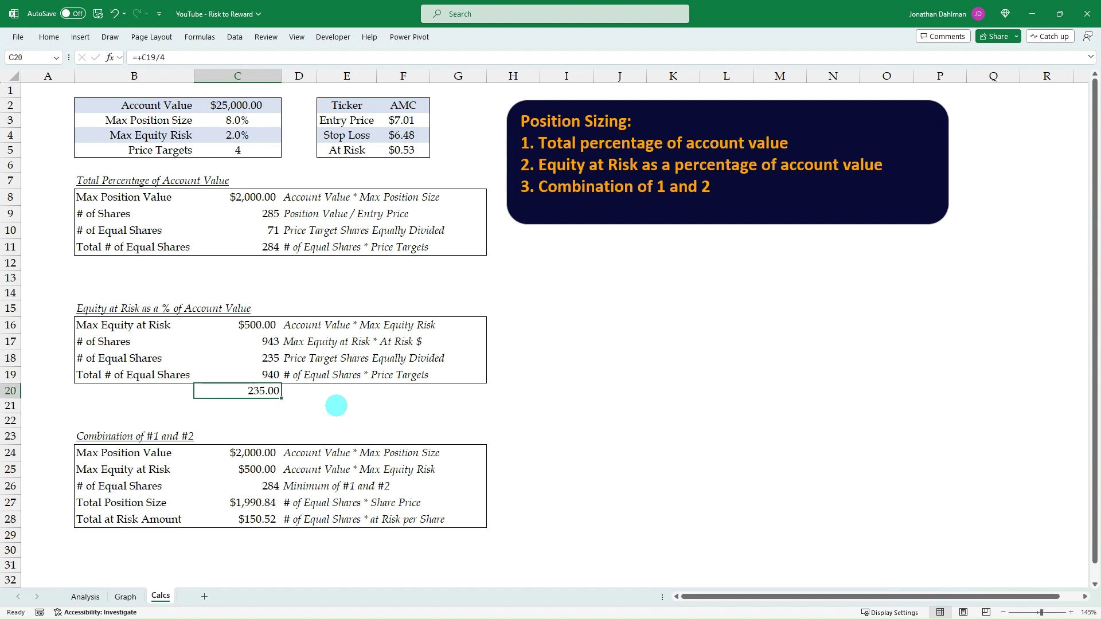
{"action": "key", "text": "Up"}
{"action": "key", "text": "Up"}
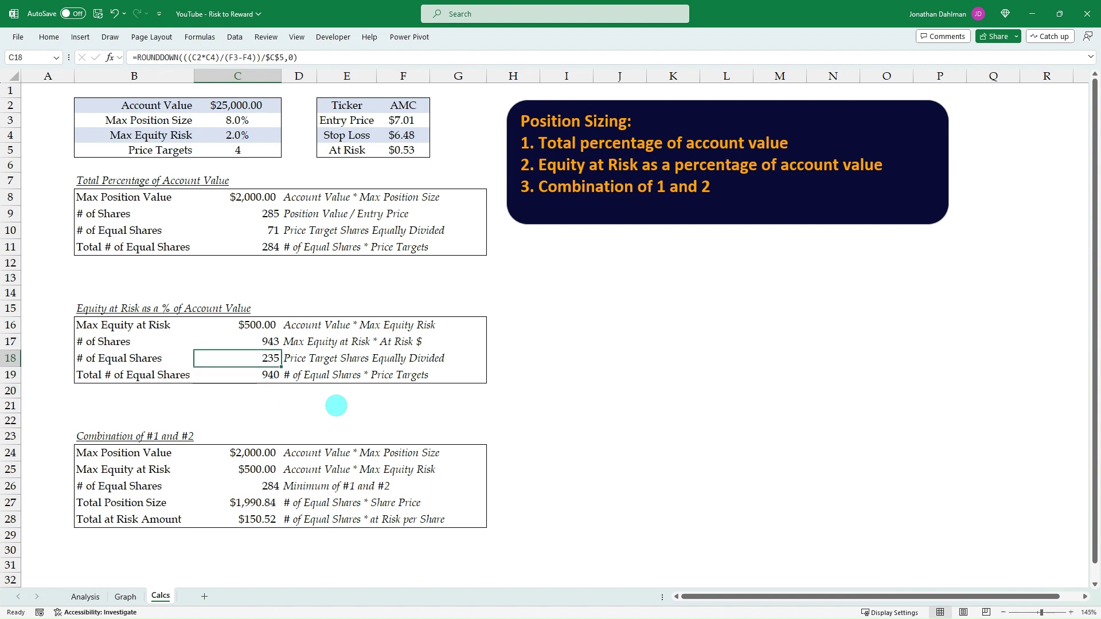
- Compare the share counts and maximum dollar amounts of the account-percentage and equity-at-risk sections
{"action": "left_click", "coordinate": [271, 327]}
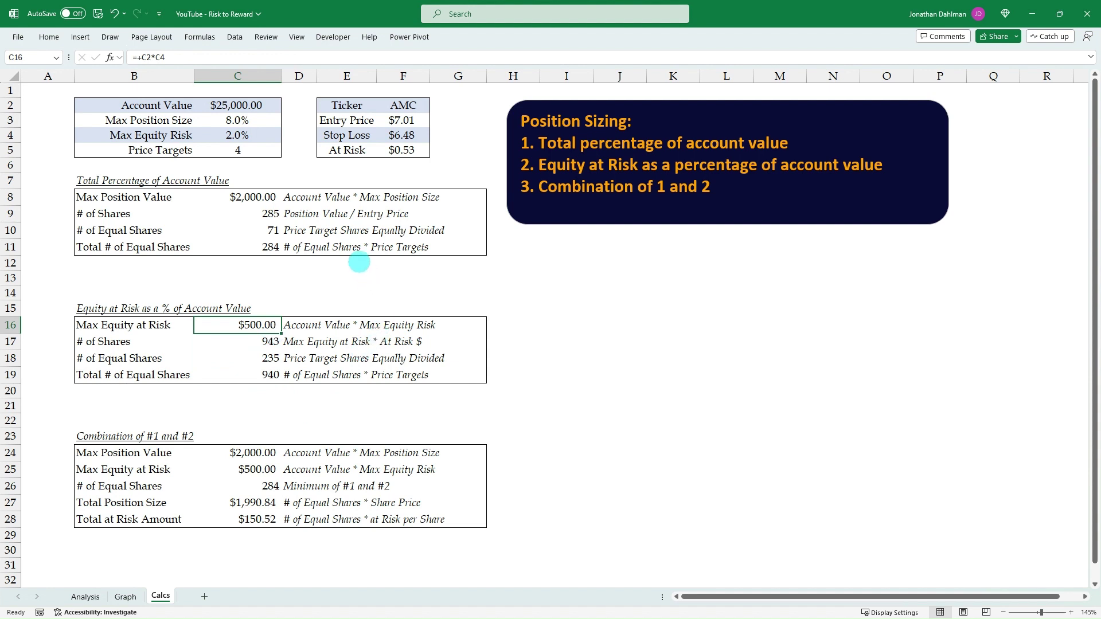
{"action": "left_click", "coordinate": [254, 342]}
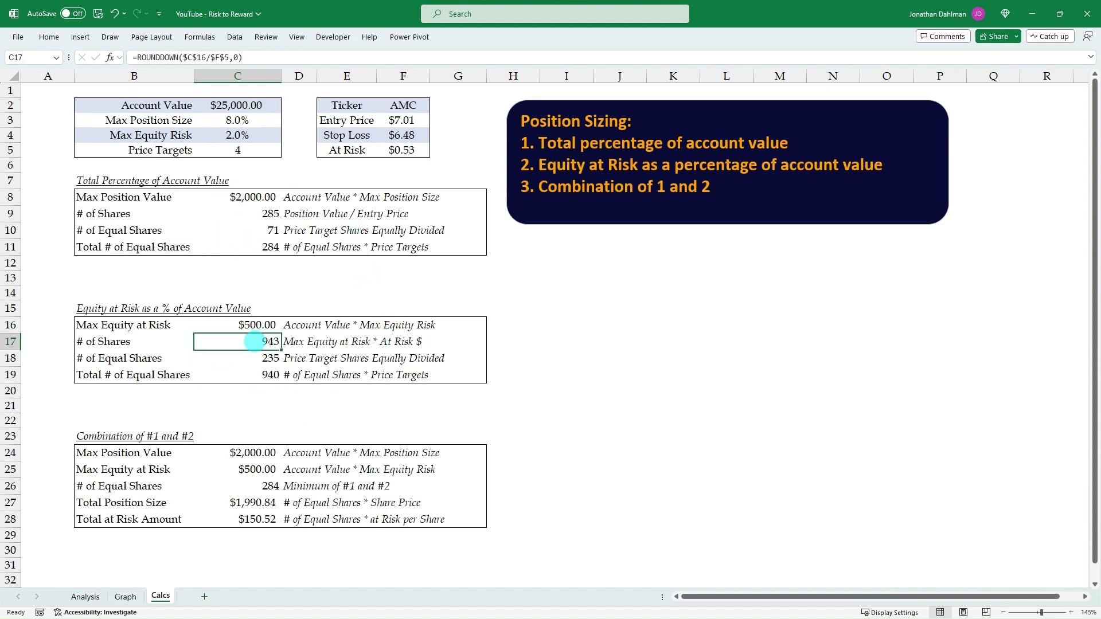
{"action": "left_click", "coordinate": [254, 213]}
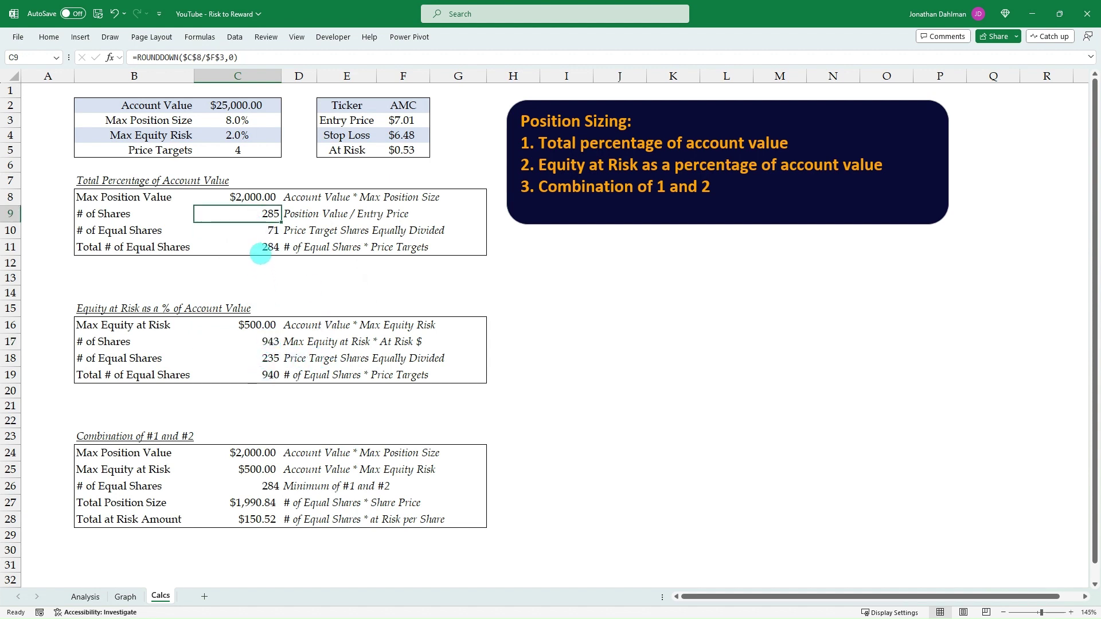
{"action": "left_click", "coordinate": [259, 248]}
{"action": "left_click", "coordinate": [251, 371]}
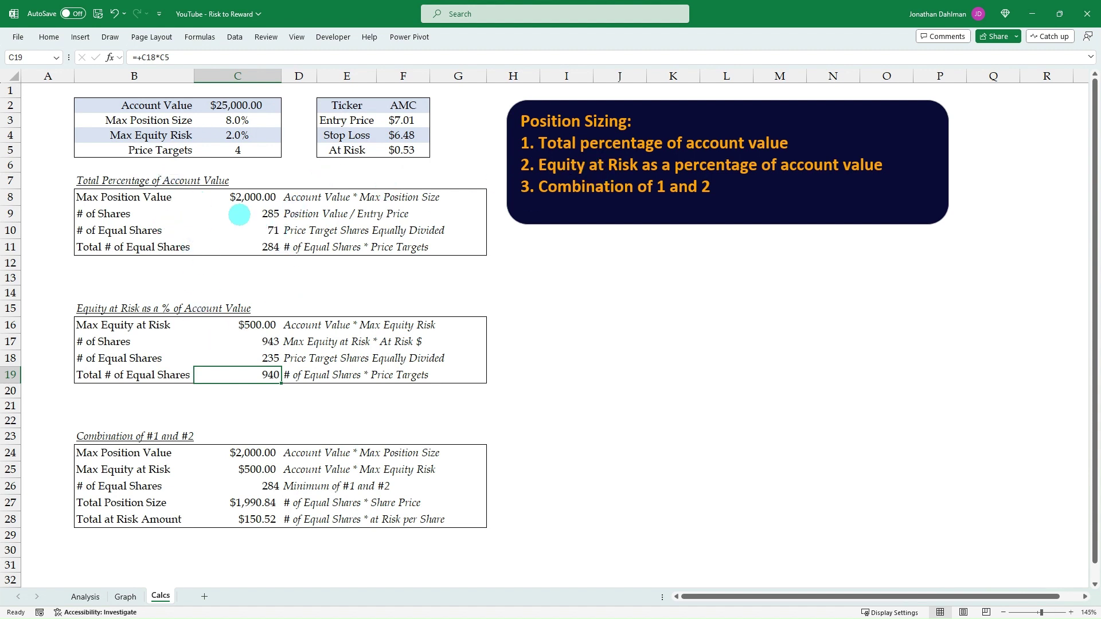
{"action": "left_click", "coordinate": [253, 197]}
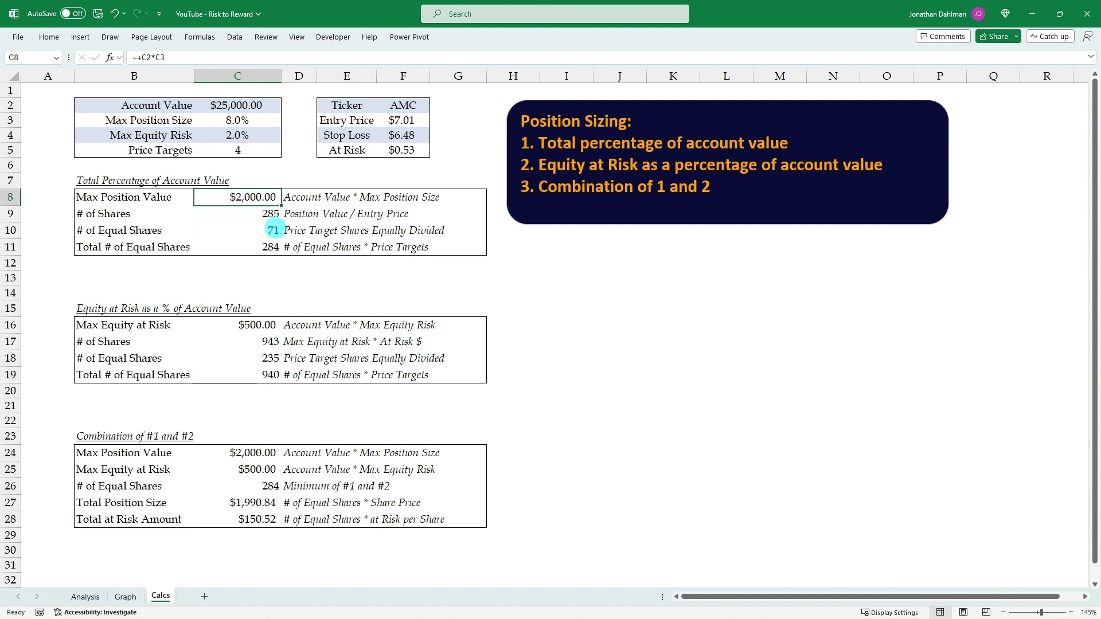
{"action": "left_click", "coordinate": [252, 325]}
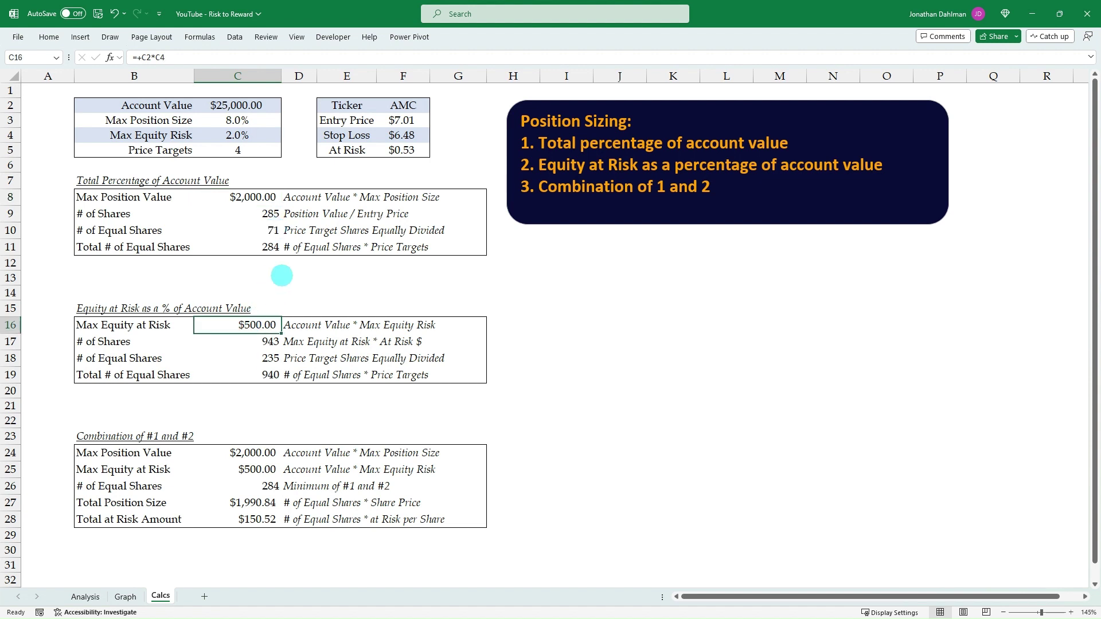
{"action": "scroll", "coordinate": [287, 361], "scroll_direction": "down", "scroll_amount": 1}
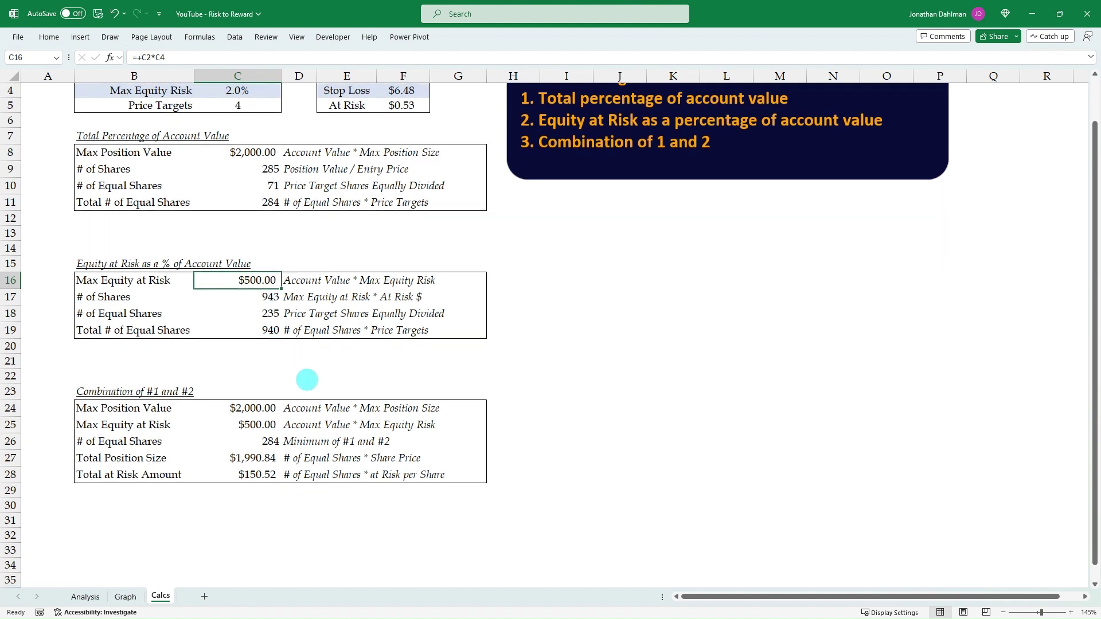
{"action": "scroll", "coordinate": [307, 328], "scroll_direction": "up", "scroll_amount": 1}
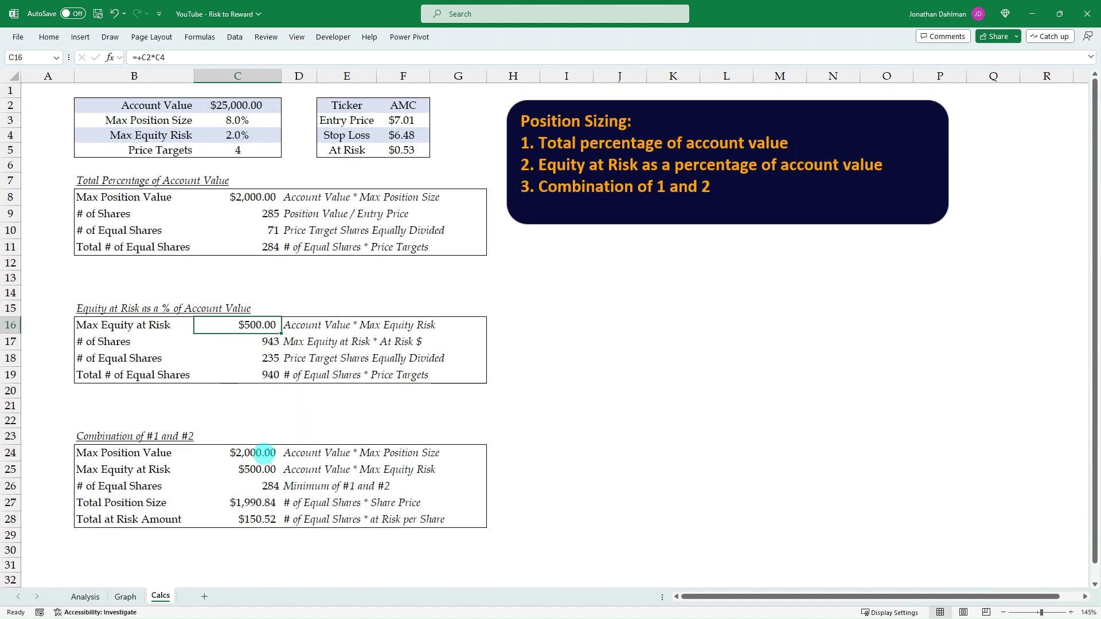
- Check the Max Position Value formula in C24 and enter =+C16 for Max Equity at Risk in C25 of the combination section
{"action": "left_click", "coordinate": [254, 453]}
{"action": "key", "text": "F2"}
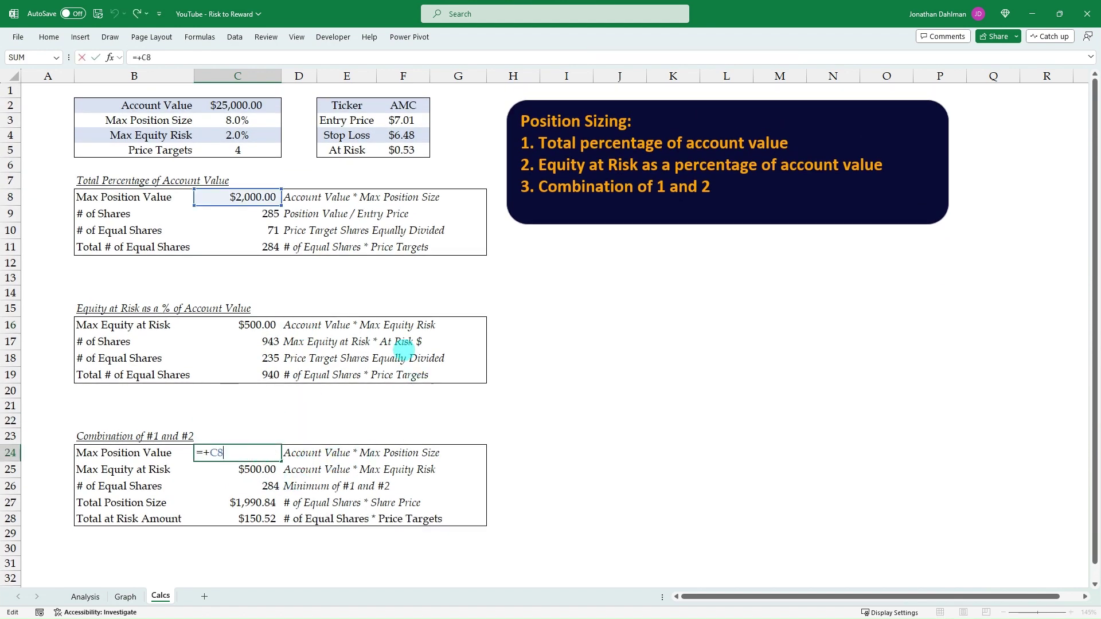
{"action": "key", "text": "Escape"}
{"action": "key", "text": "Down"}
{"action": "type", "text": "=+C16"}
{"action": "key", "text": "ctrl+Return"}
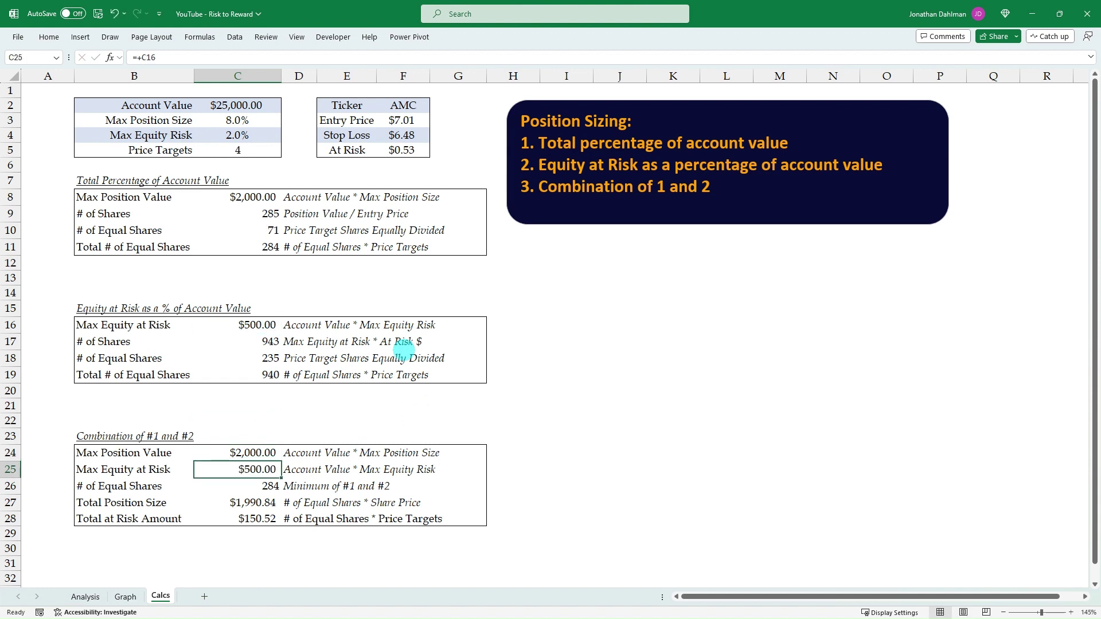
- Inspect the # of Equal Shares IF formula in C26 and the Total # of Equal Shares cells C11 and C19 it references
{"action": "key", "text": "Up"}
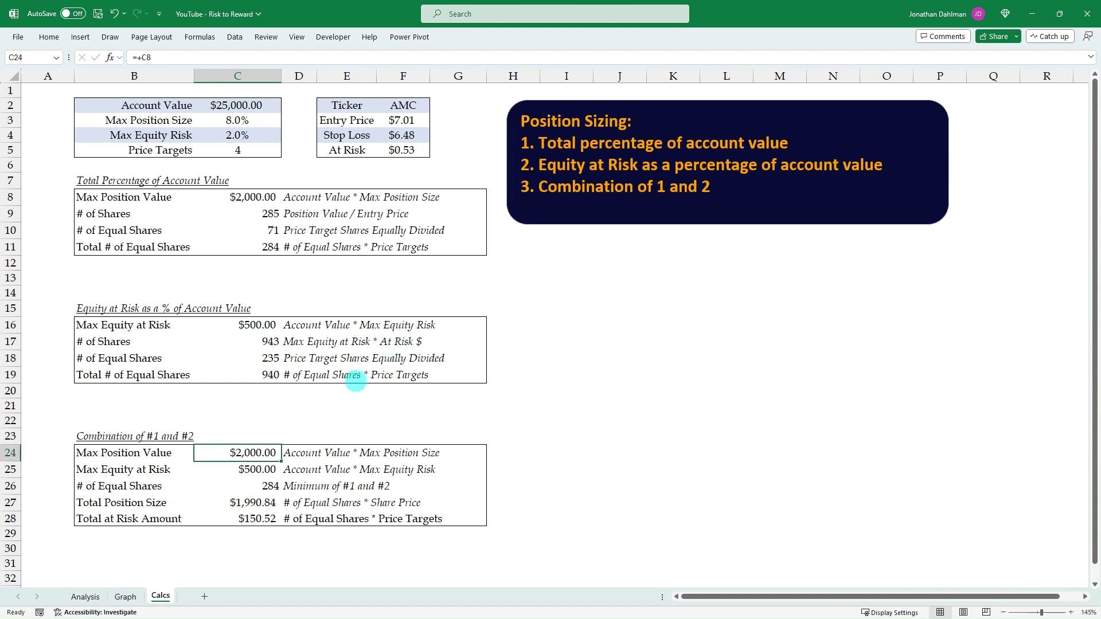
{"action": "key", "text": "Down"}
{"action": "key", "text": "Down"}
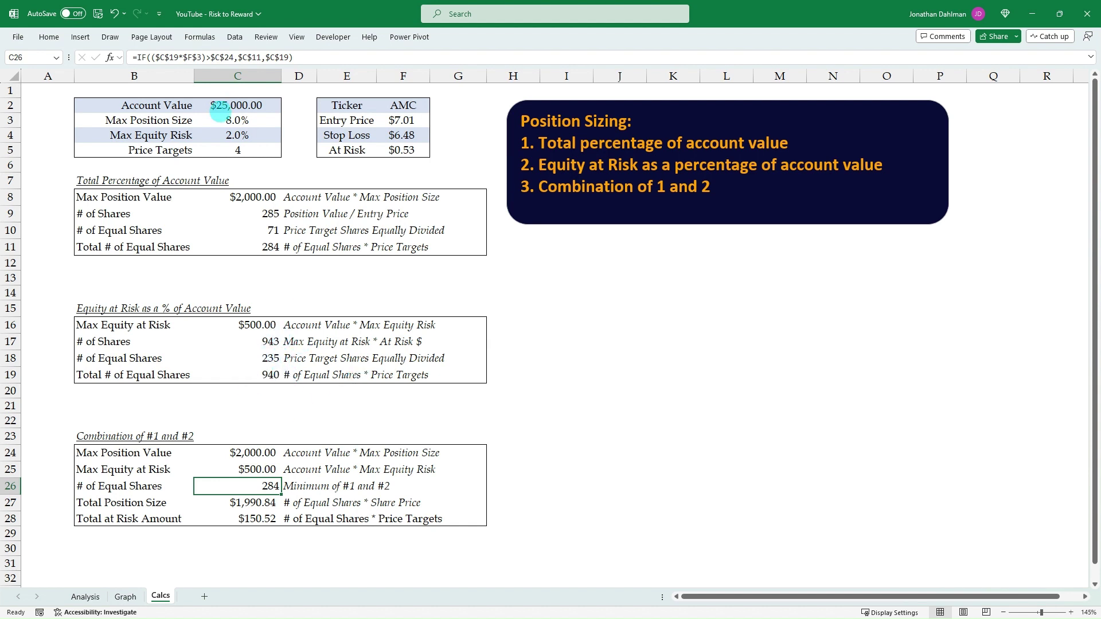
{"action": "key", "text": "F2"}
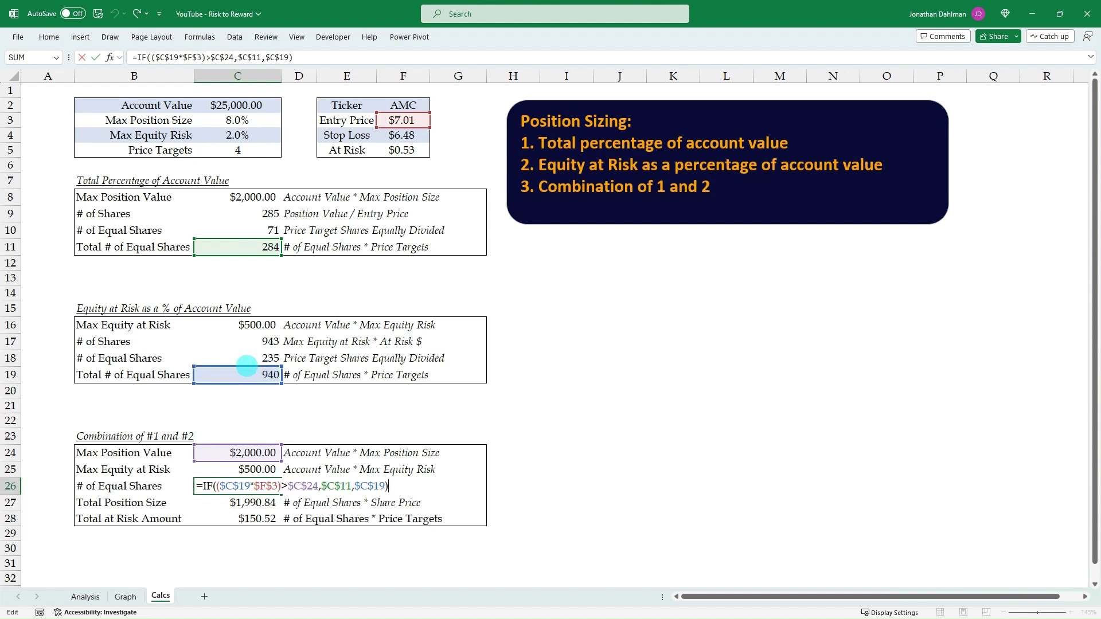
{"action": "key", "text": "ctrl+Return"}
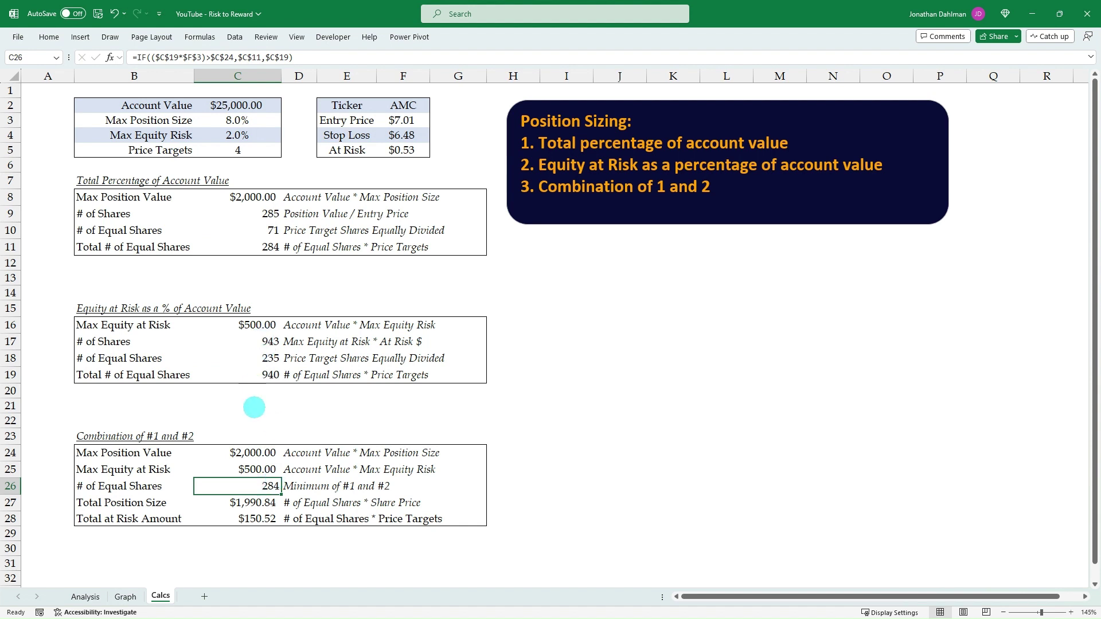
{"action": "left_click", "coordinate": [260, 246]}
{"action": "left_click", "coordinate": [254, 375]}
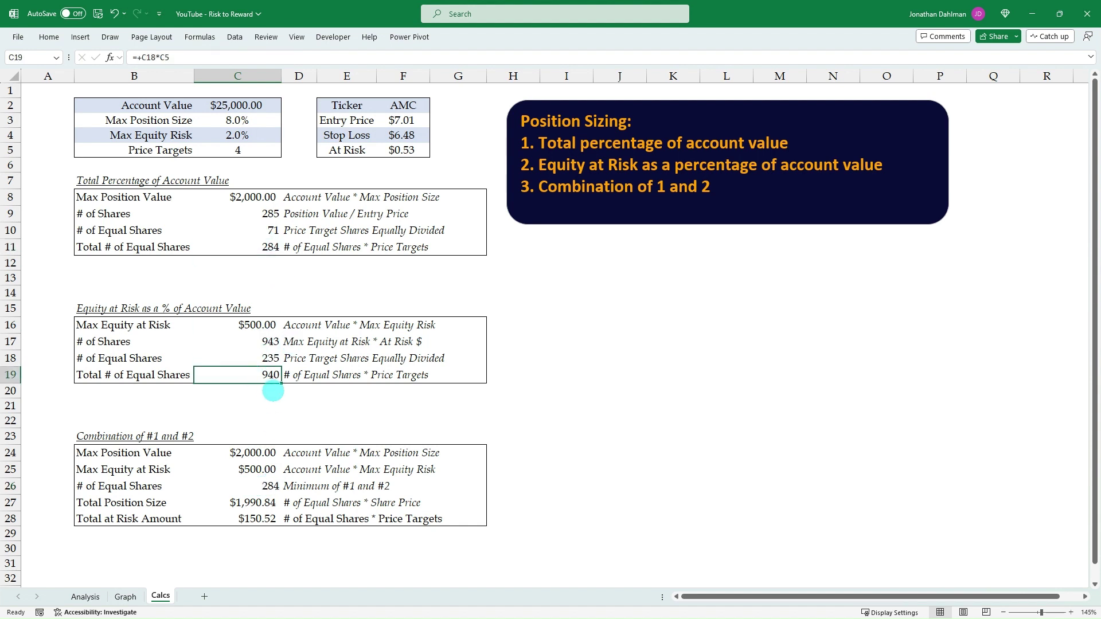
{"action": "double_click", "coordinate": [266, 485]}
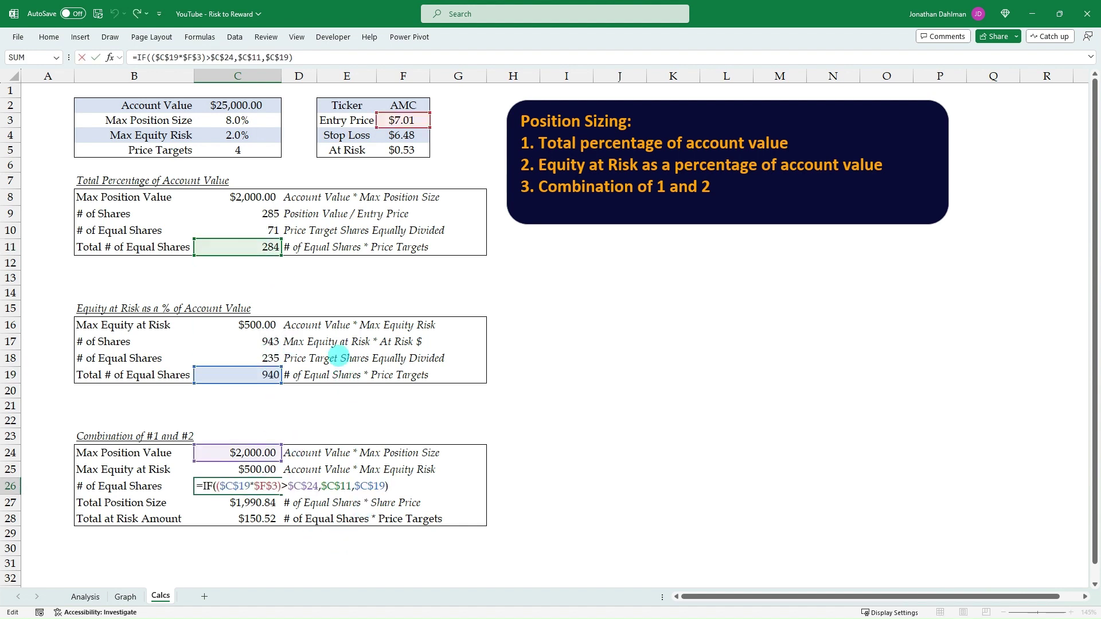
{"action": "key", "text": "Escape"}
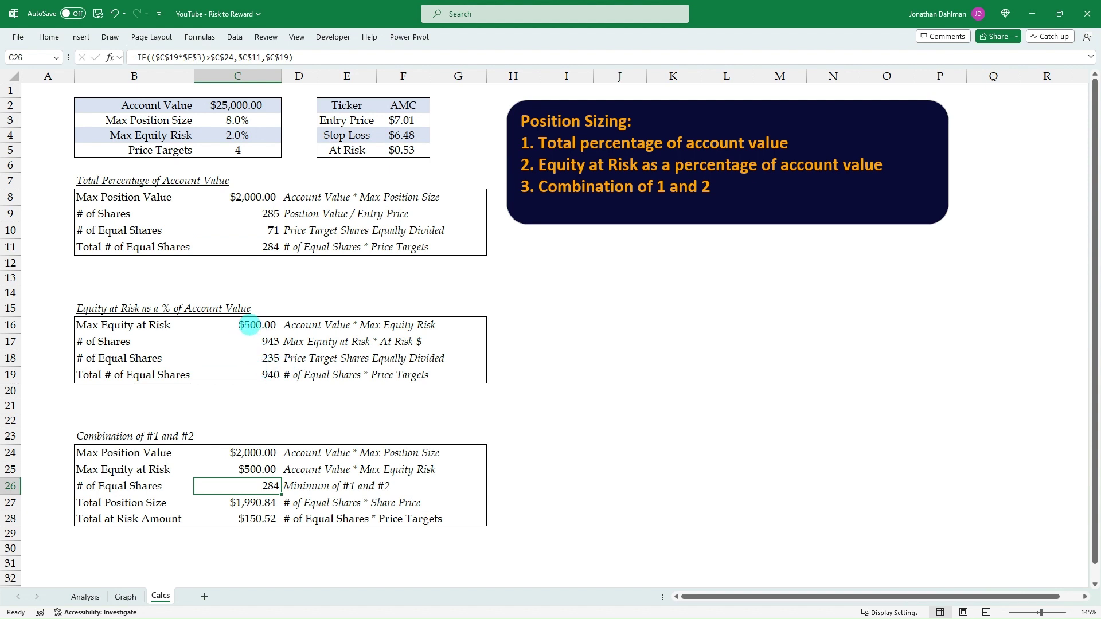
- Test the equity-at-risk position's value with the formula +C19*F3 in C20, compare it with Max Position Value in C8, and clear the cell
{"action": "left_click", "coordinate": [274, 394]}
{"action": "type", "text": "+"}
{"action": "key", "text": "Up"}
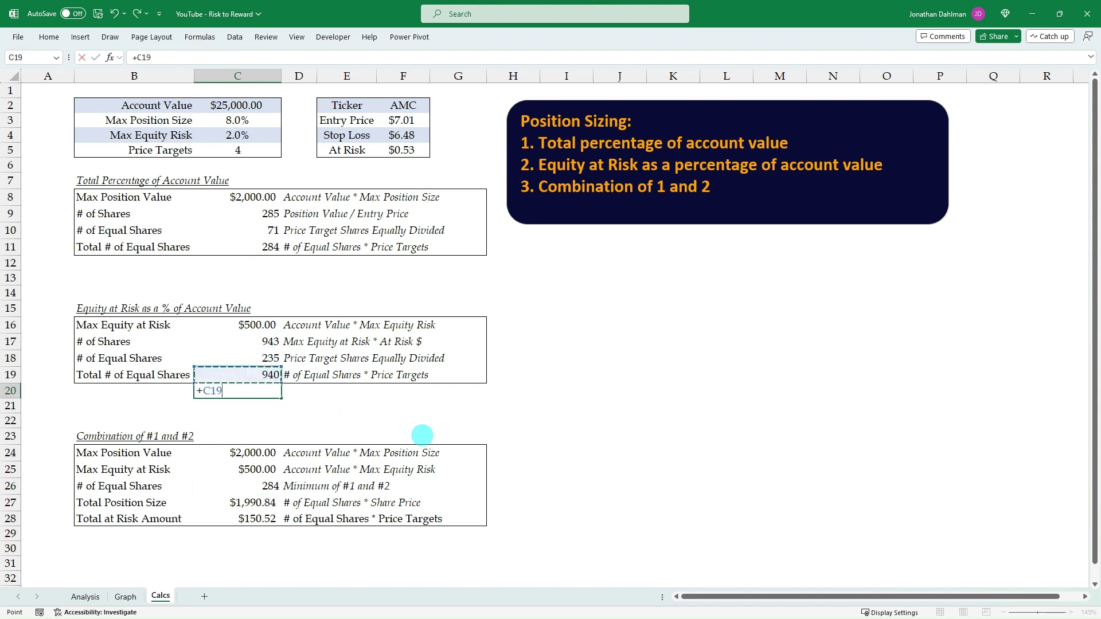
{"action": "type", "text": "*"}
{"action": "left_click", "coordinate": [414, 124]}
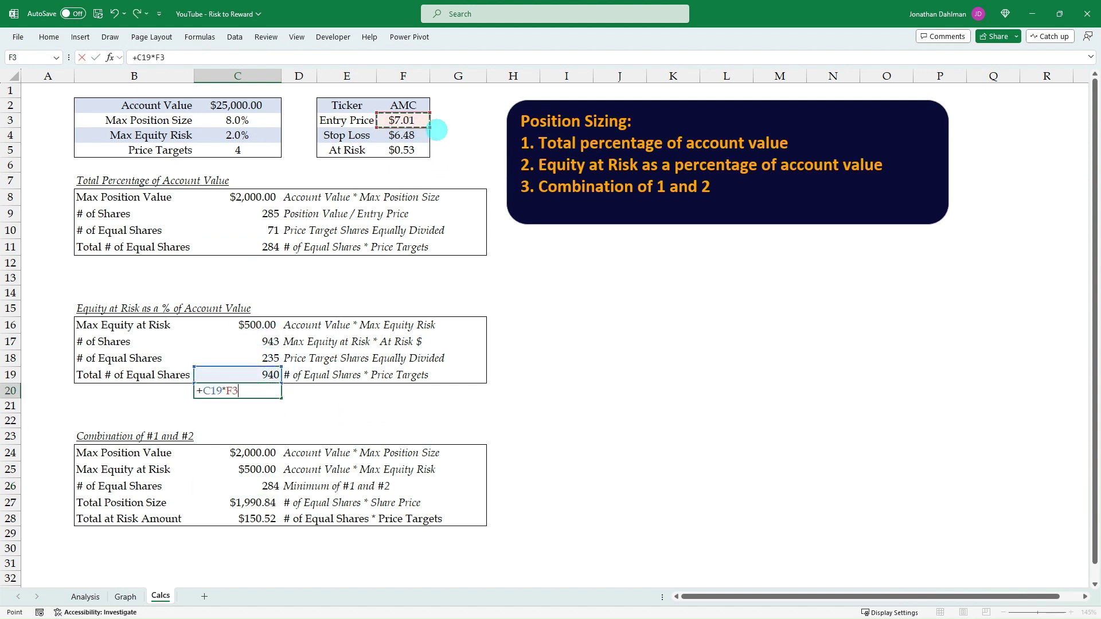
{"action": "key", "text": "Return"}
{"action": "key", "text": "Up"}
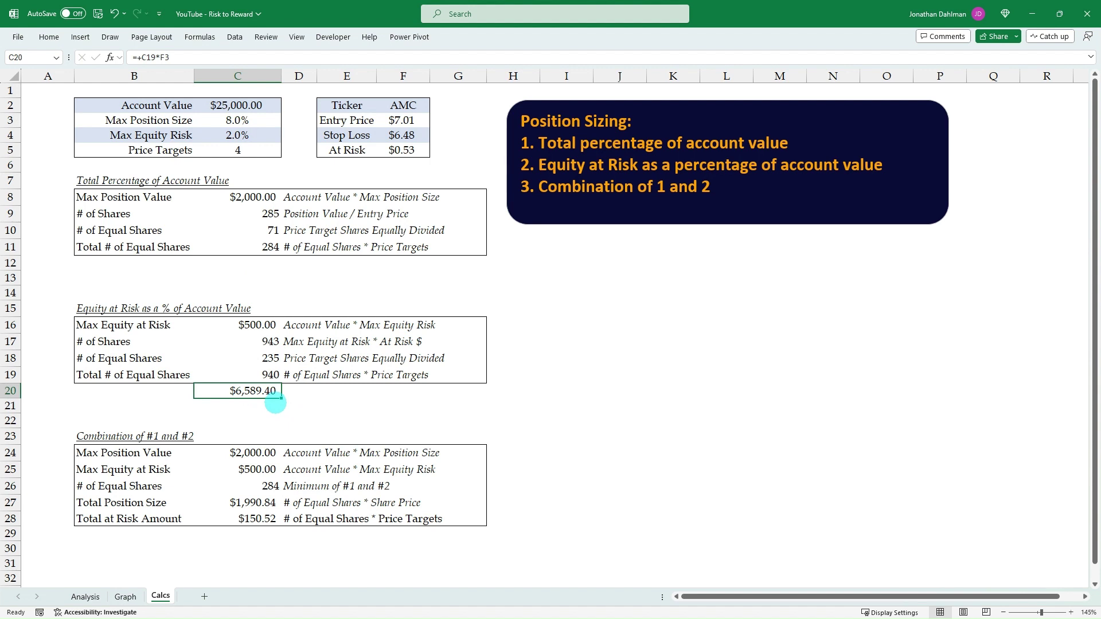
{"action": "left_click", "coordinate": [264, 197]}
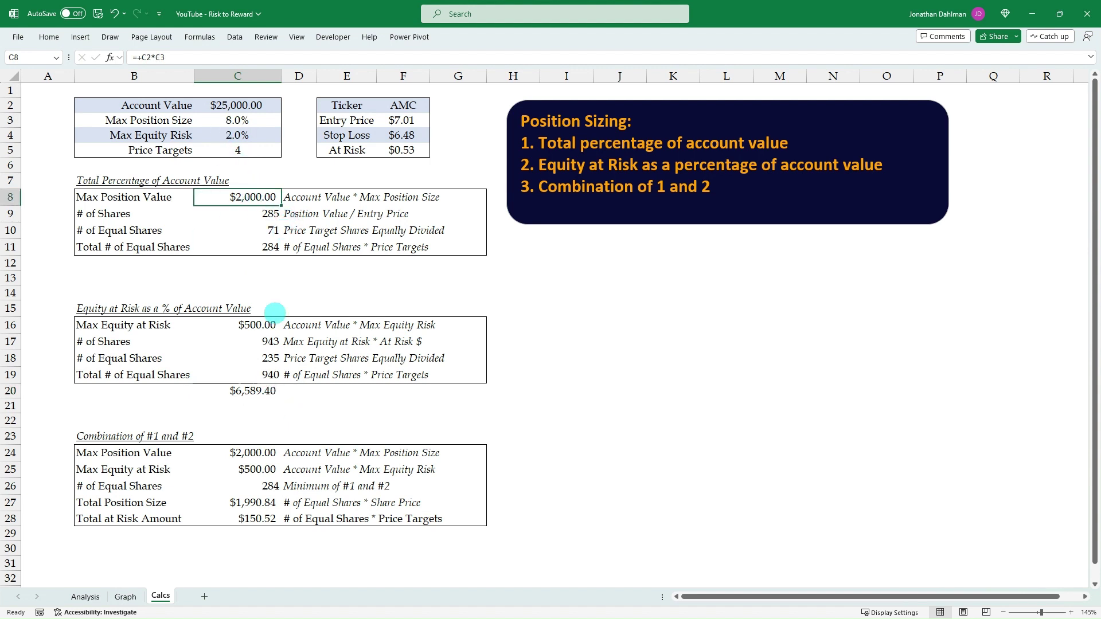
{"action": "left_click", "coordinate": [267, 393]}
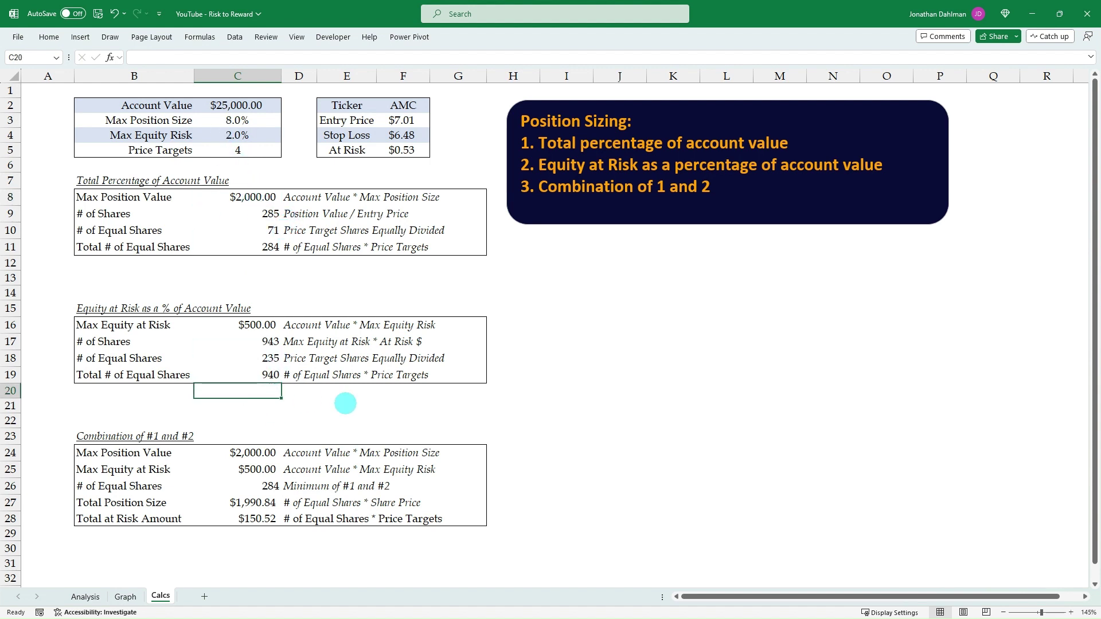
- Inspect the Total Position Size formula in C27 and compare its result with Max Position Value in C24
{"action": "left_click", "coordinate": [264, 486]}
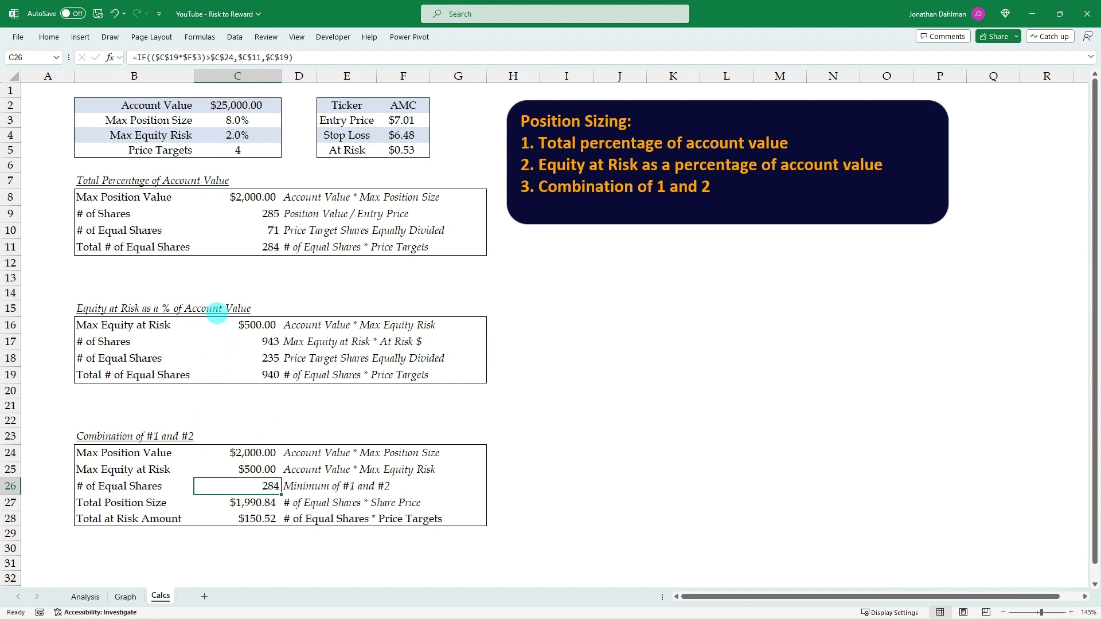
{"action": "left_click", "coordinate": [263, 499]}
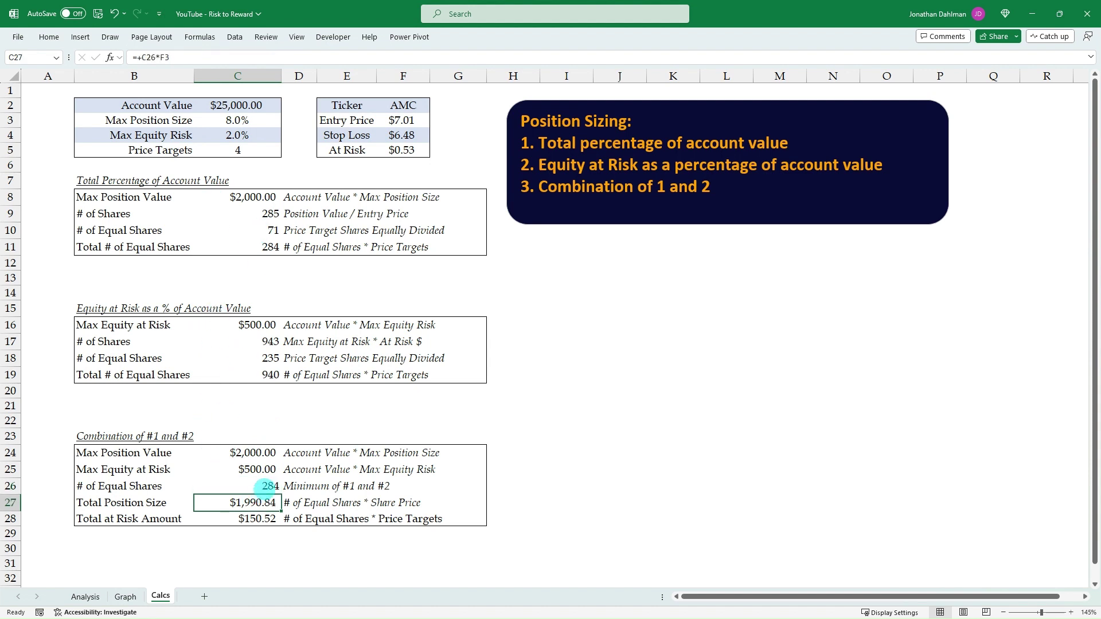
{"action": "type", "text": "=+C26*F3"}
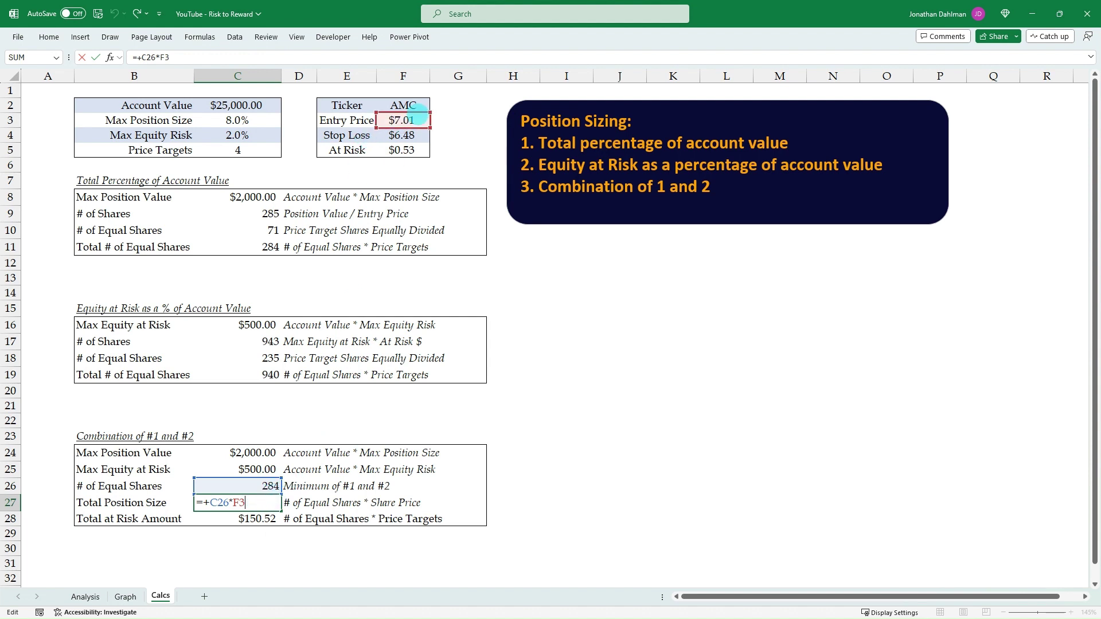
{"action": "key", "text": "ctrl+Return"}
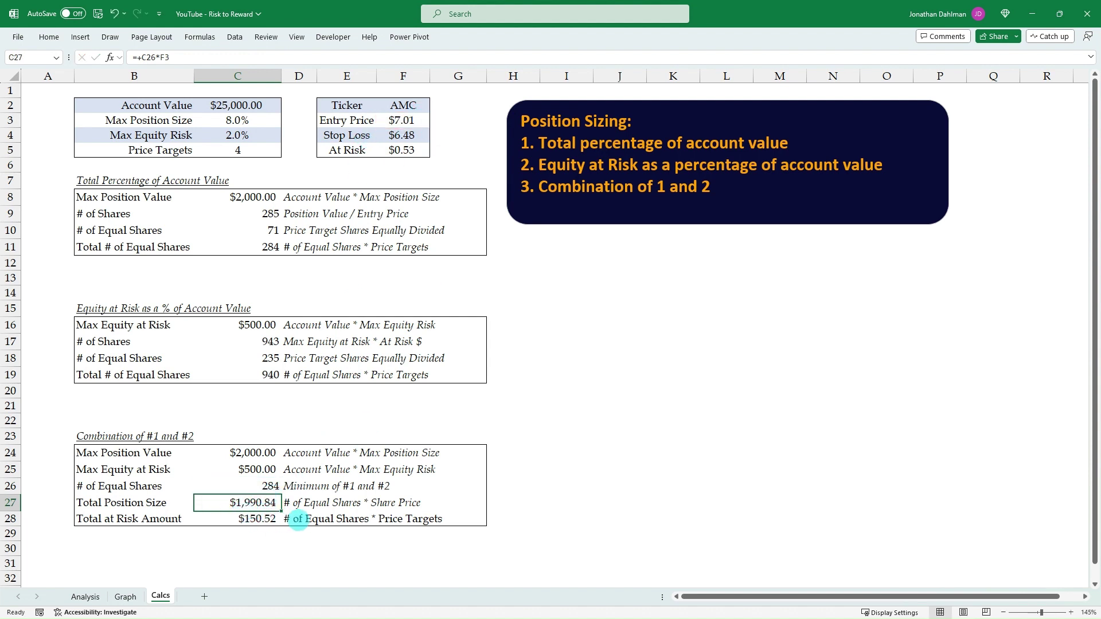
{"action": "left_click", "coordinate": [261, 453]}
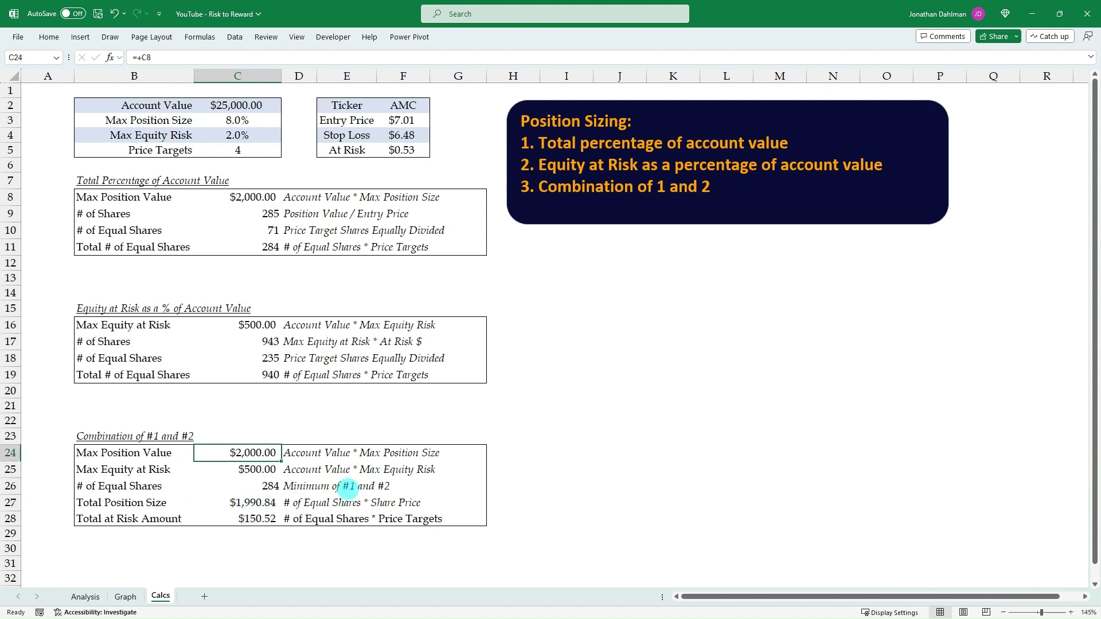
- Inspect the Total at Risk Amount formula in C28 and compare its result with Max Equity at Risk in C16
{"action": "left_click", "coordinate": [265, 516]}
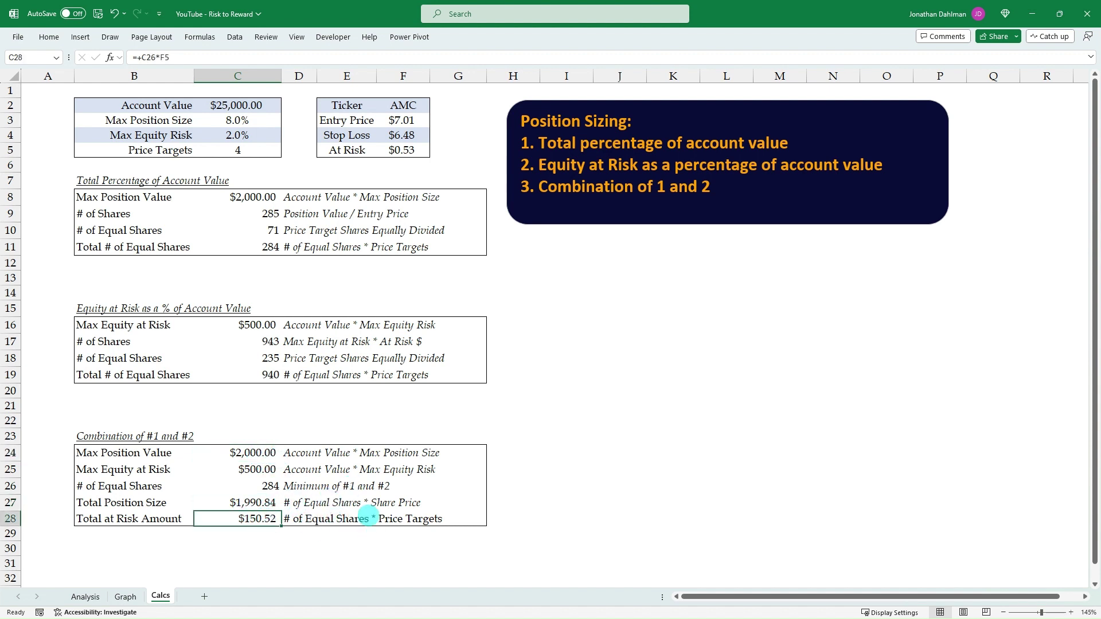
{"action": "key", "text": "F2"}
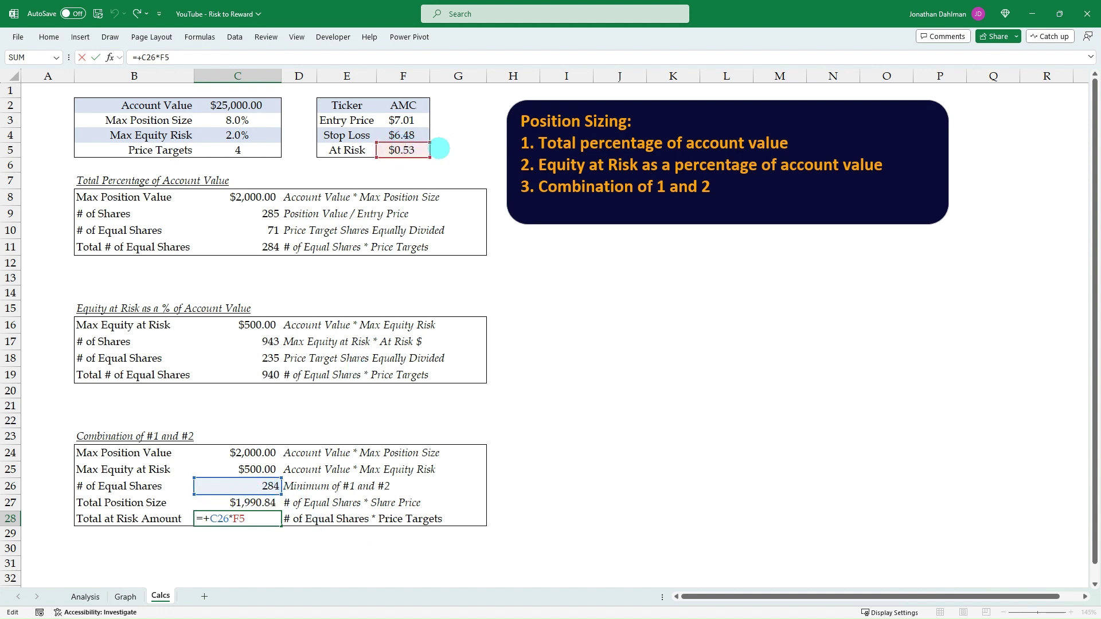
{"action": "key", "text": "ctrl+Return"}
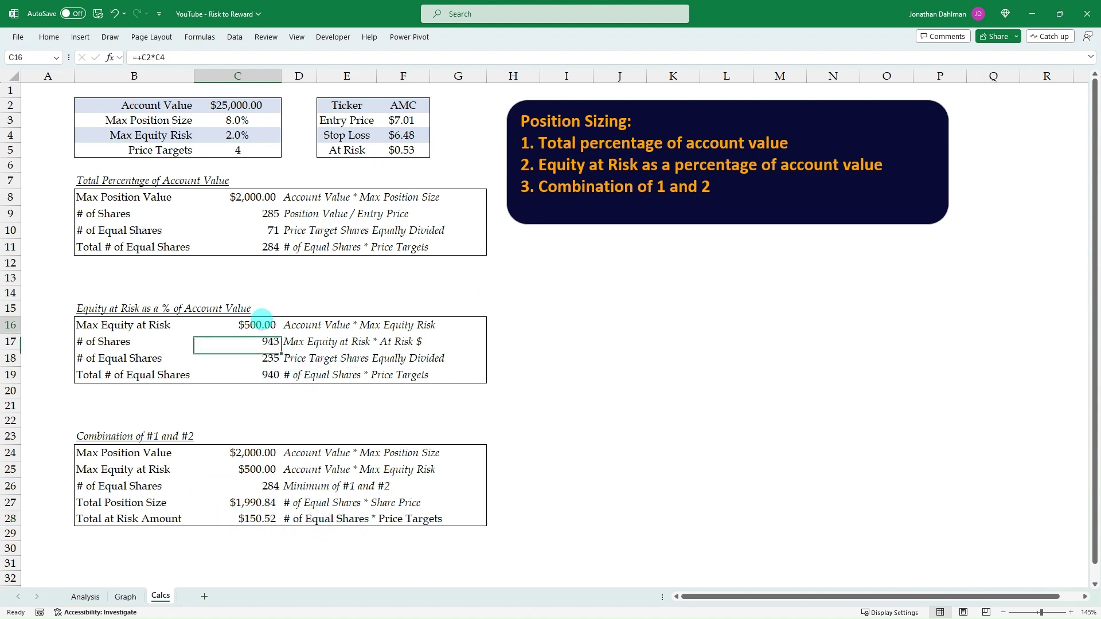
- Match the Total at Risk Amount note in D28 to the italic formatting of the note in D19
{"action": "left_click", "coordinate": [301, 518]}
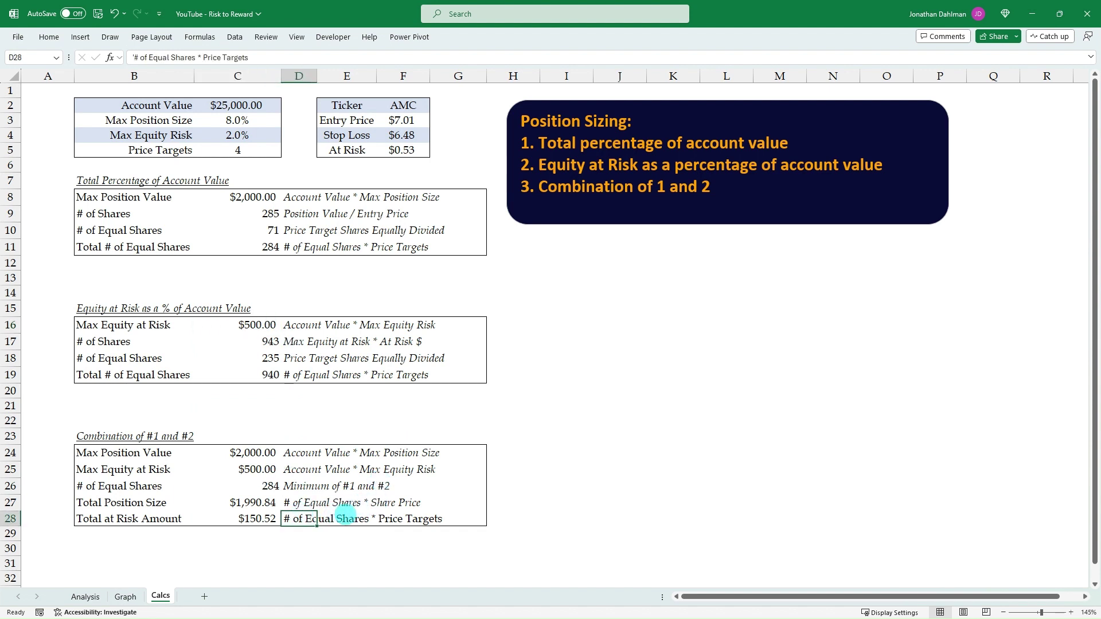
{"action": "left_click", "coordinate": [291, 375]}
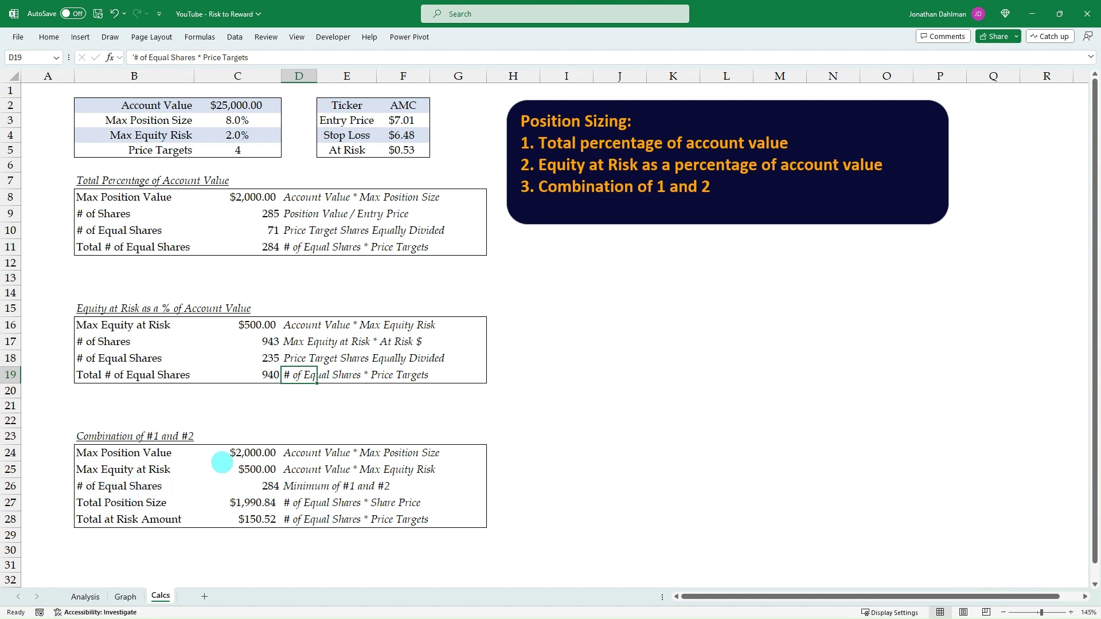
- Set Max Equity Risk in C4 to 1% and check Total # of Equal Shares in C19
{"action": "left_click", "coordinate": [261, 119]}
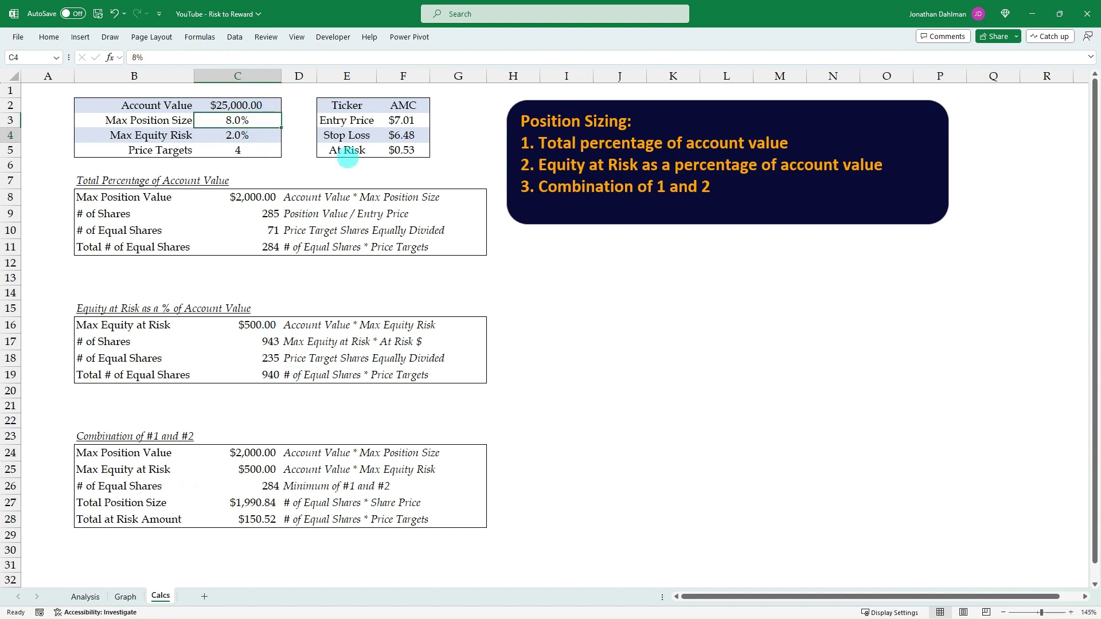
{"action": "key", "text": "Down"}
{"action": "type", "text": "1"}
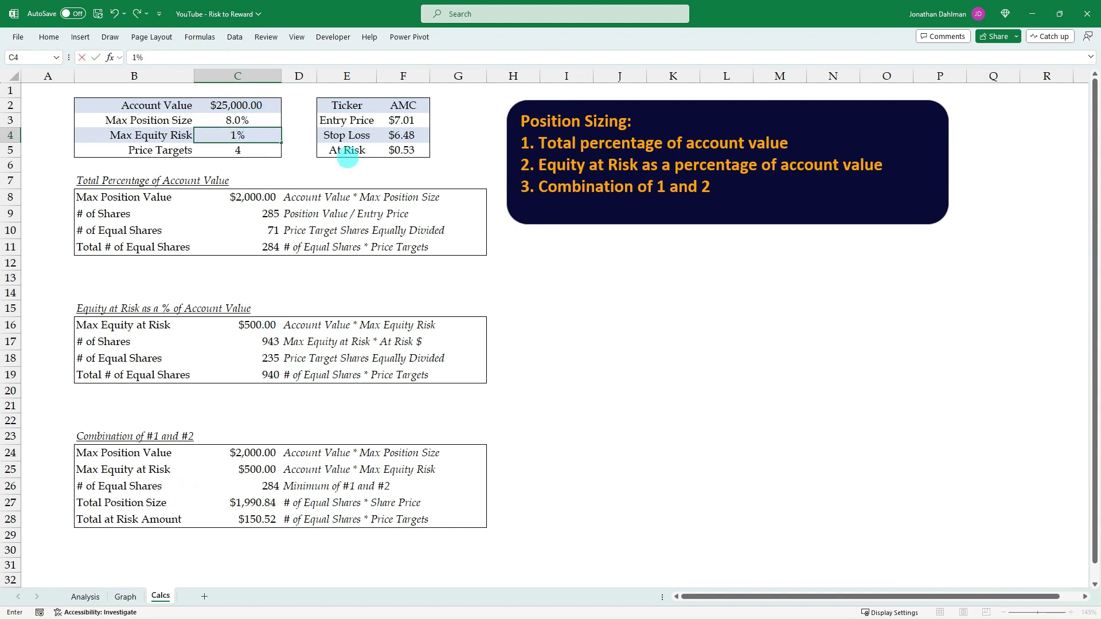
{"action": "key", "text": "Return"}
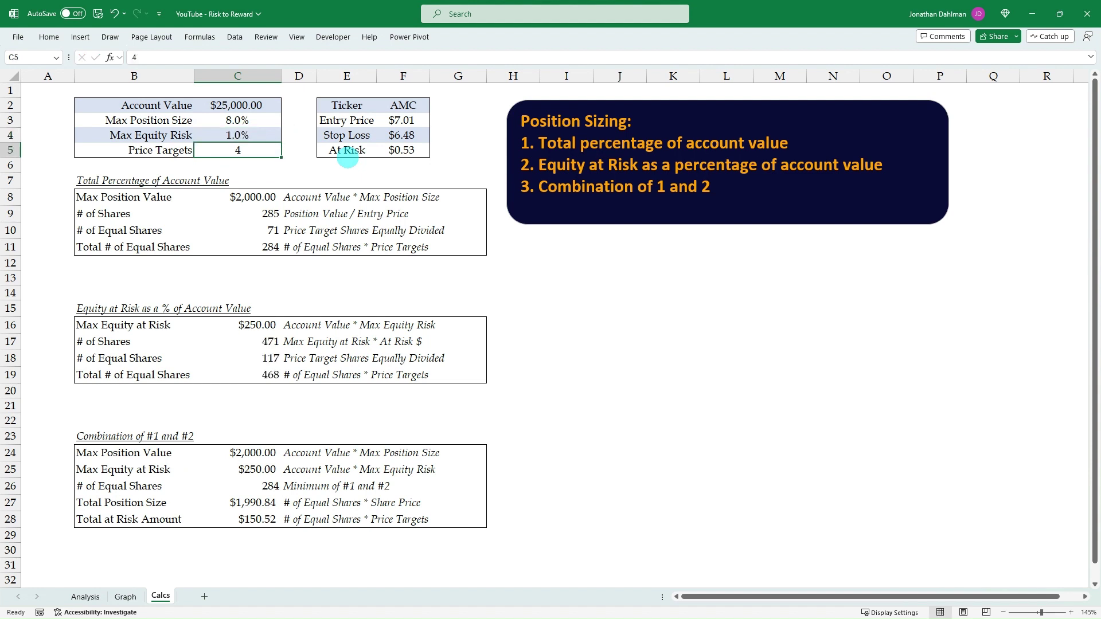
{"action": "left_click", "coordinate": [264, 374]}
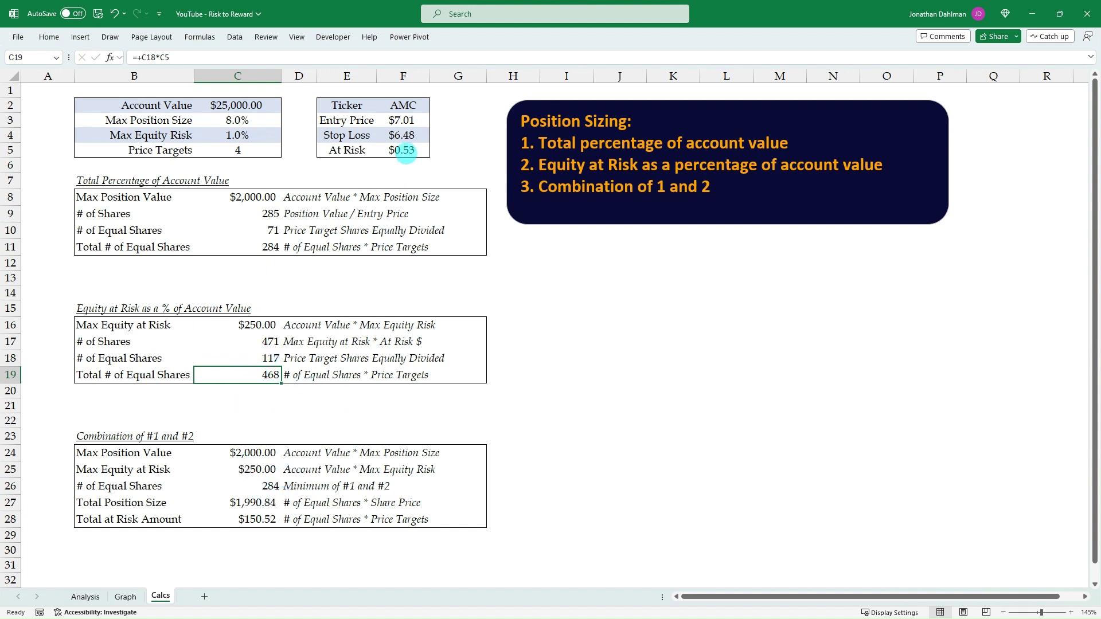
- Set the AMC Stop Loss in F4 to 5.97
{"action": "left_click", "coordinate": [407, 134]}
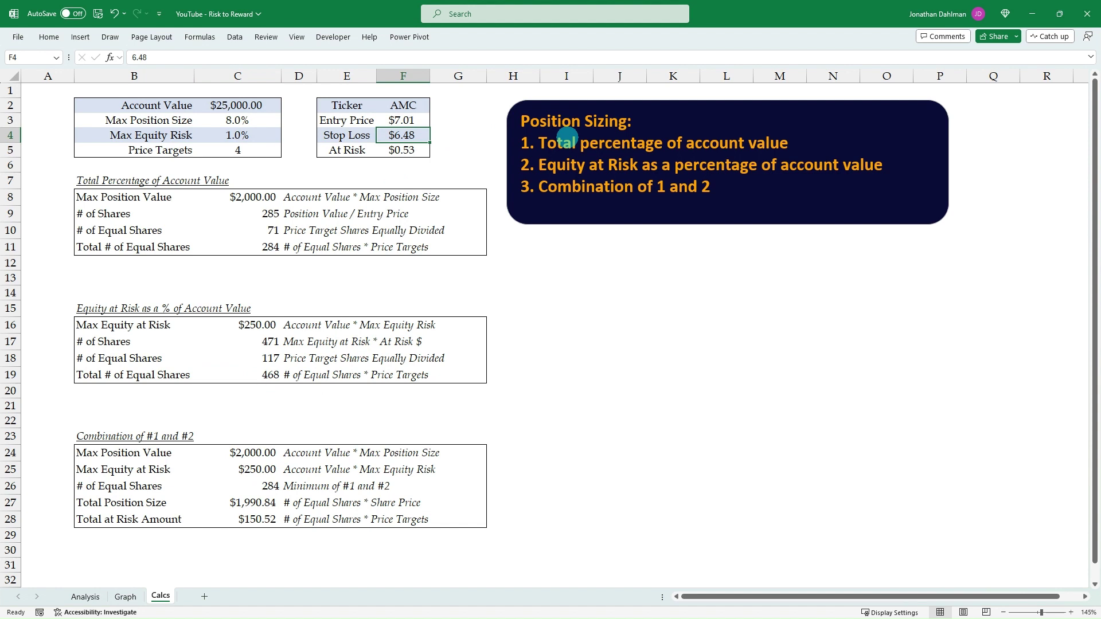
{"action": "type", "text": "5.97"}
{"action": "key", "text": "Return"}
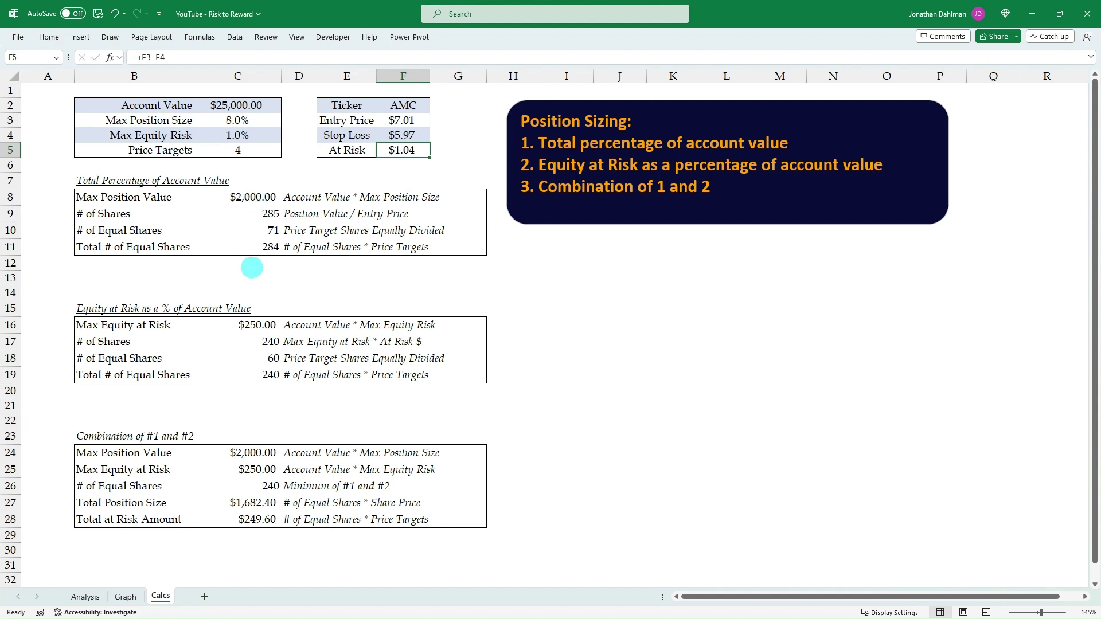
- Compare the combination section's share count, position size and at-risk amount with the limits in the account-percentage and equity-at-risk sections
{"action": "left_click", "coordinate": [251, 328]}
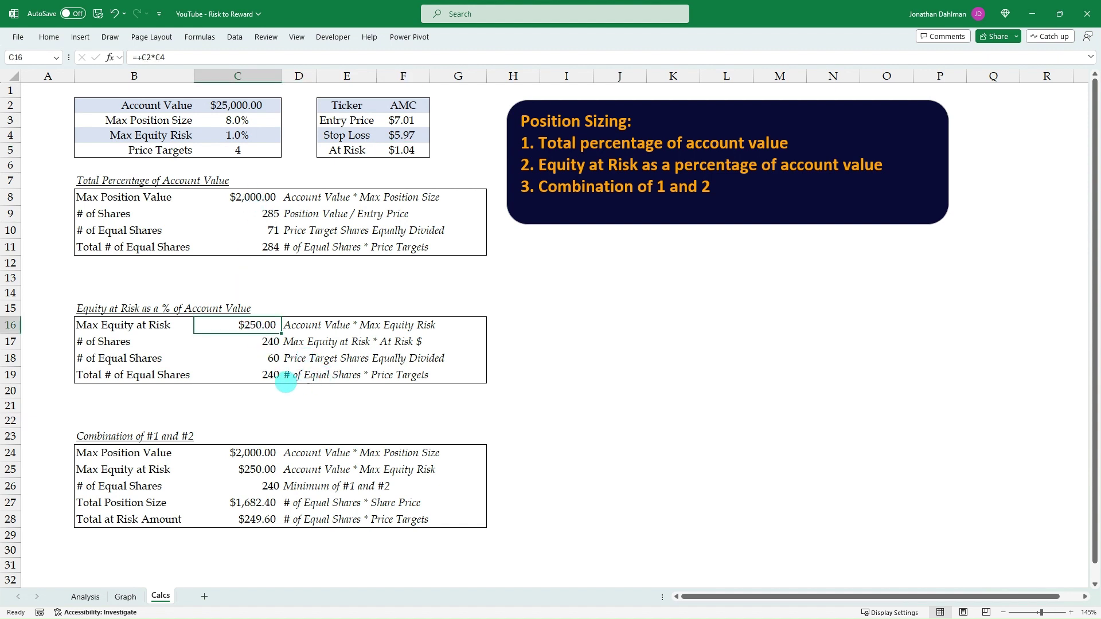
{"action": "left_click", "coordinate": [270, 375]}
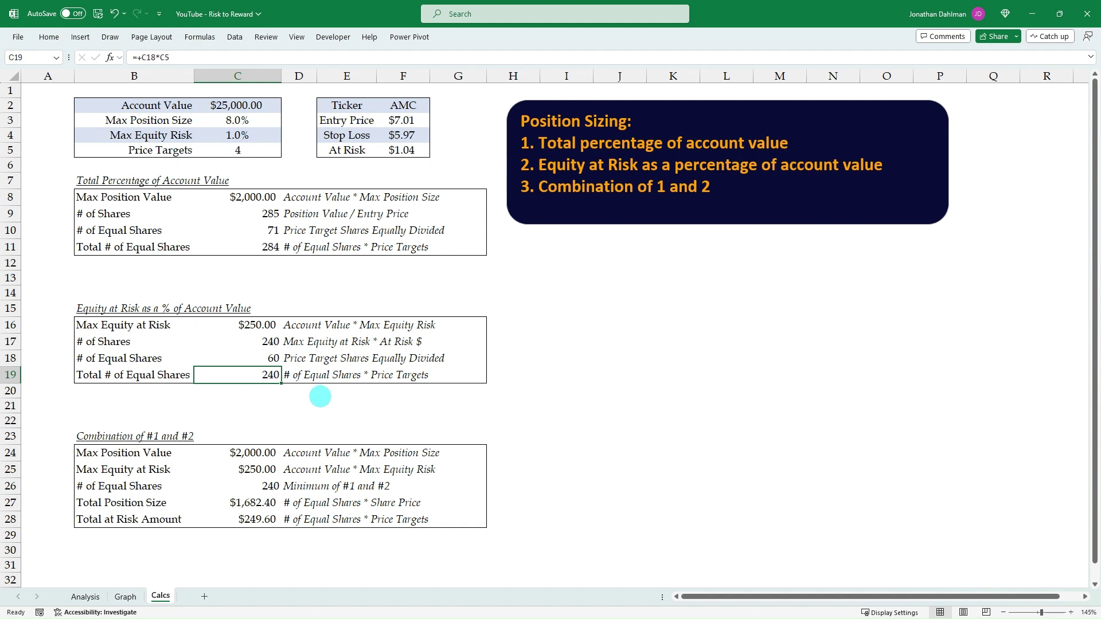
{"action": "left_click", "coordinate": [258, 482]}
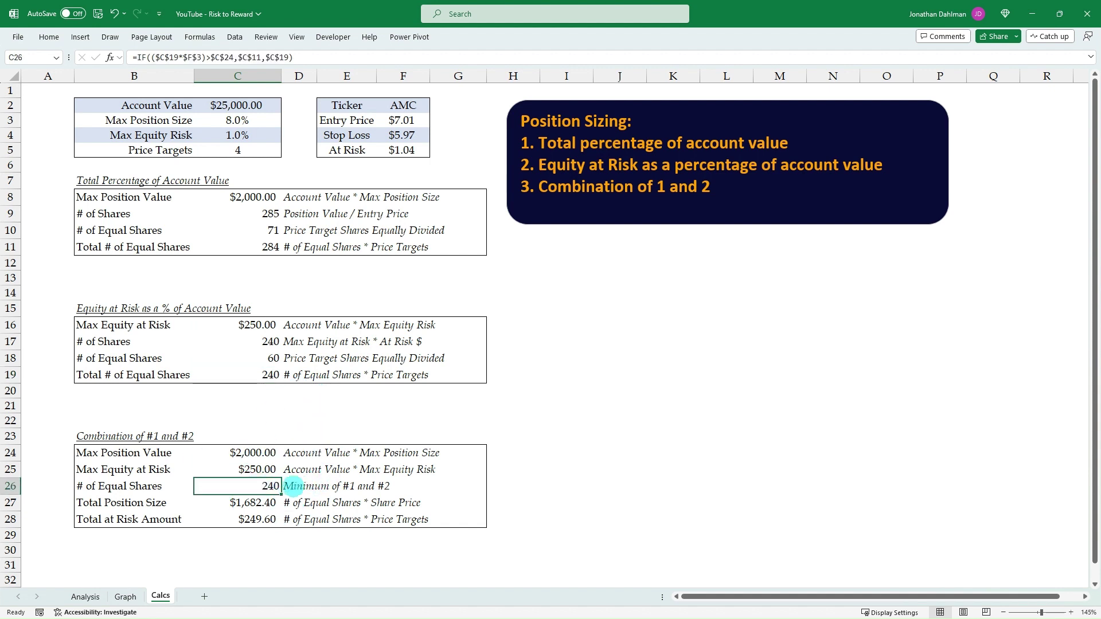
{"action": "left_click", "coordinate": [254, 502]}
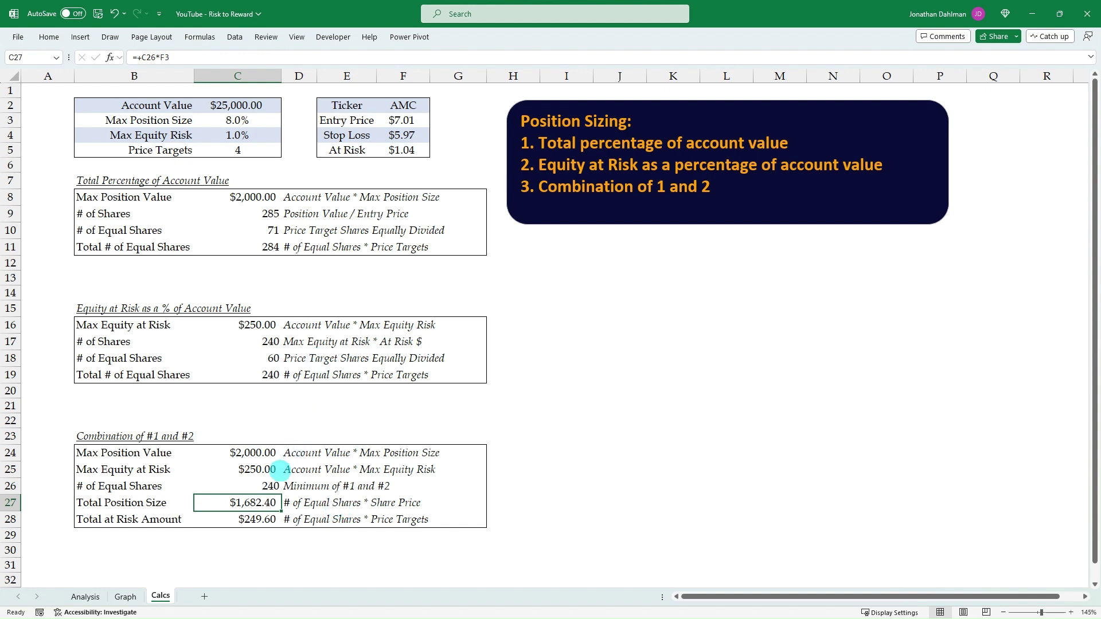
{"action": "left_click", "coordinate": [251, 199]}
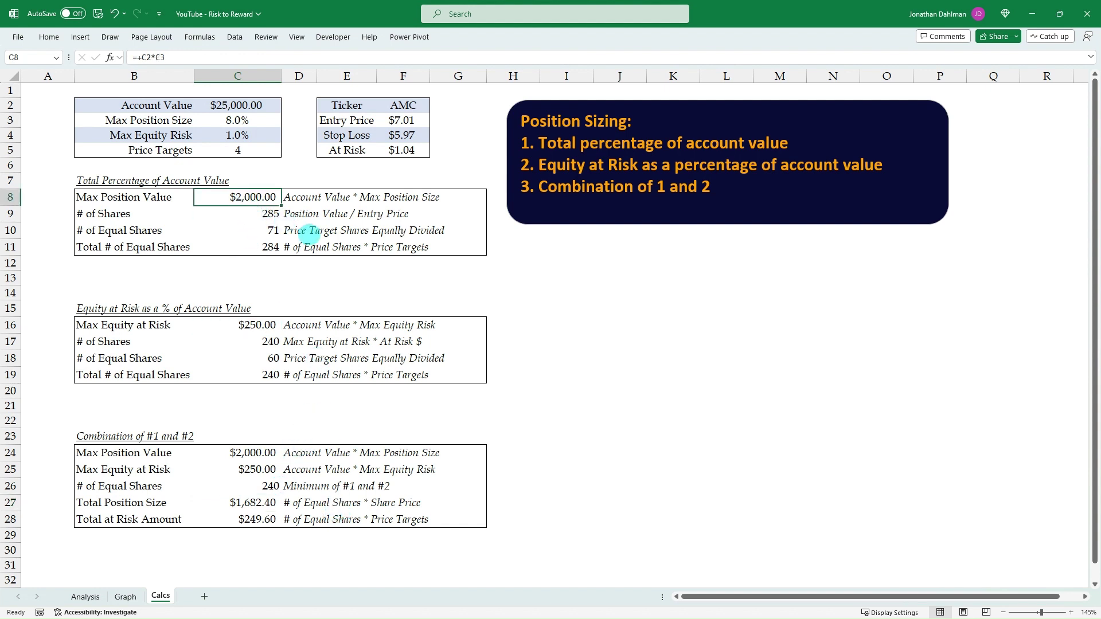
{"action": "left_click", "coordinate": [253, 520]}
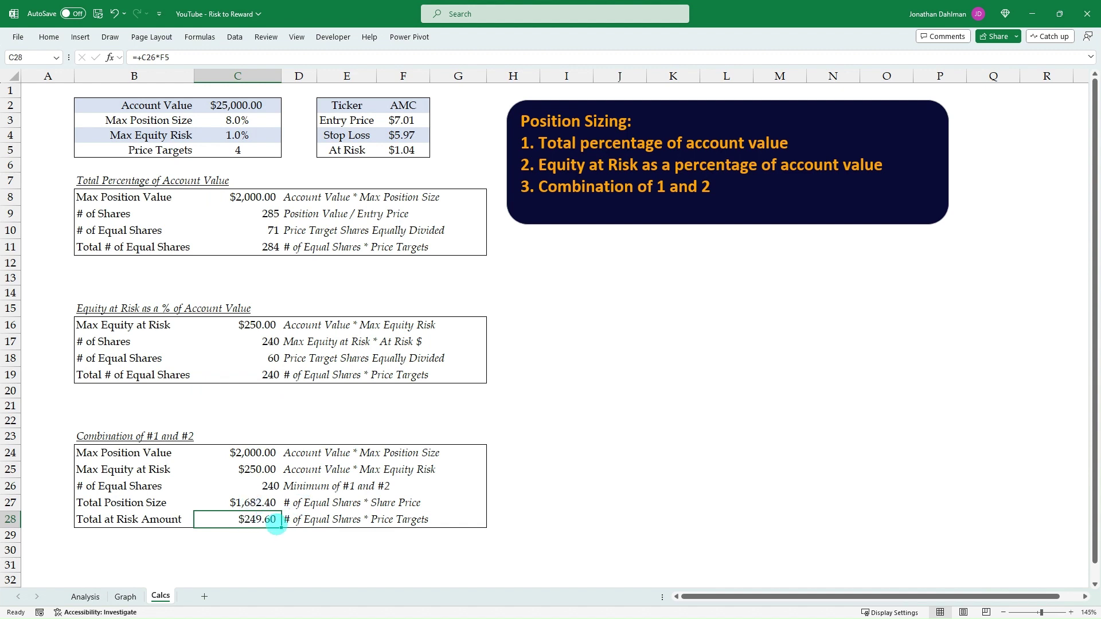
{"action": "left_click", "coordinate": [246, 326]}
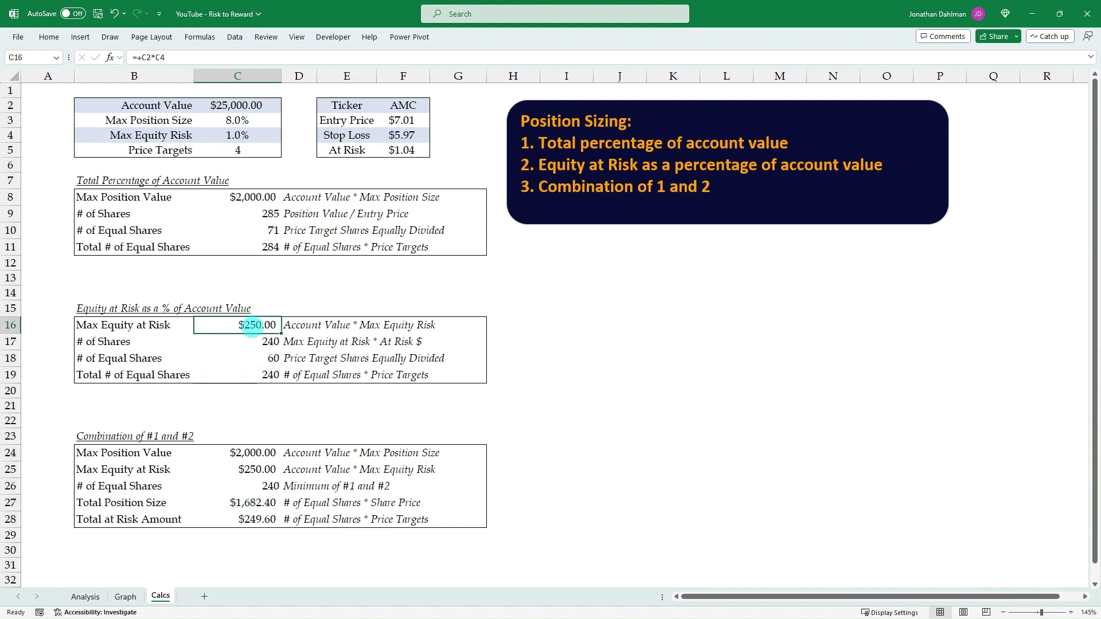
- Test Price Targets in C5 with a value of 3 against the equal-share calculations, and restore it to 4
{"action": "left_click", "coordinate": [270, 519]}
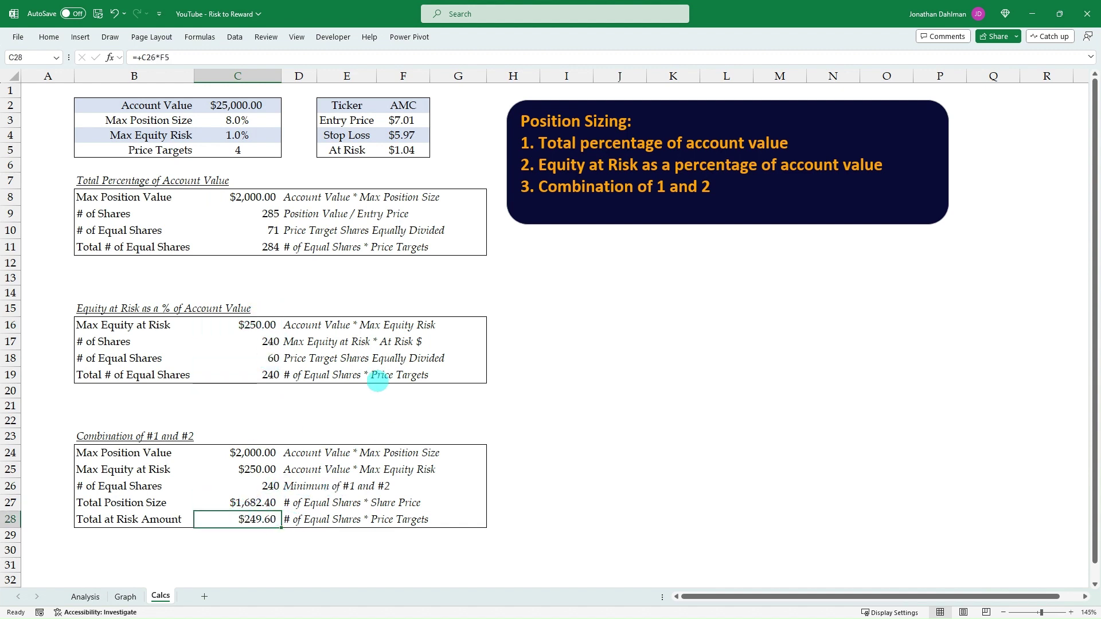
{"action": "left_click", "coordinate": [273, 150]}
{"action": "type", "text": "3"}
{"action": "key", "text": "Return"}
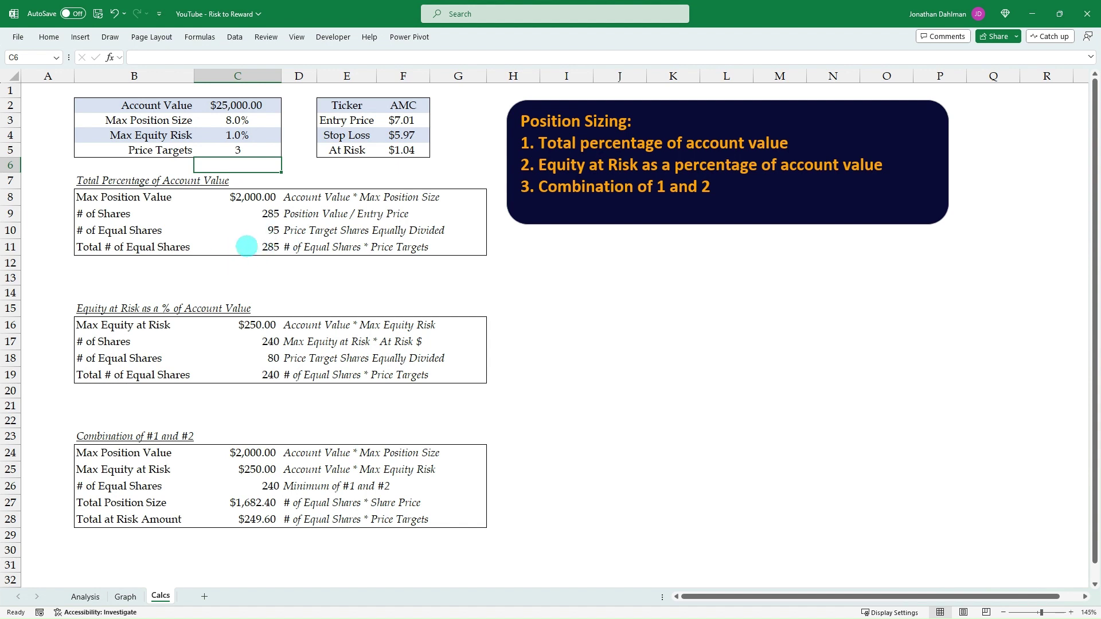
{"action": "key", "text": "Up"}
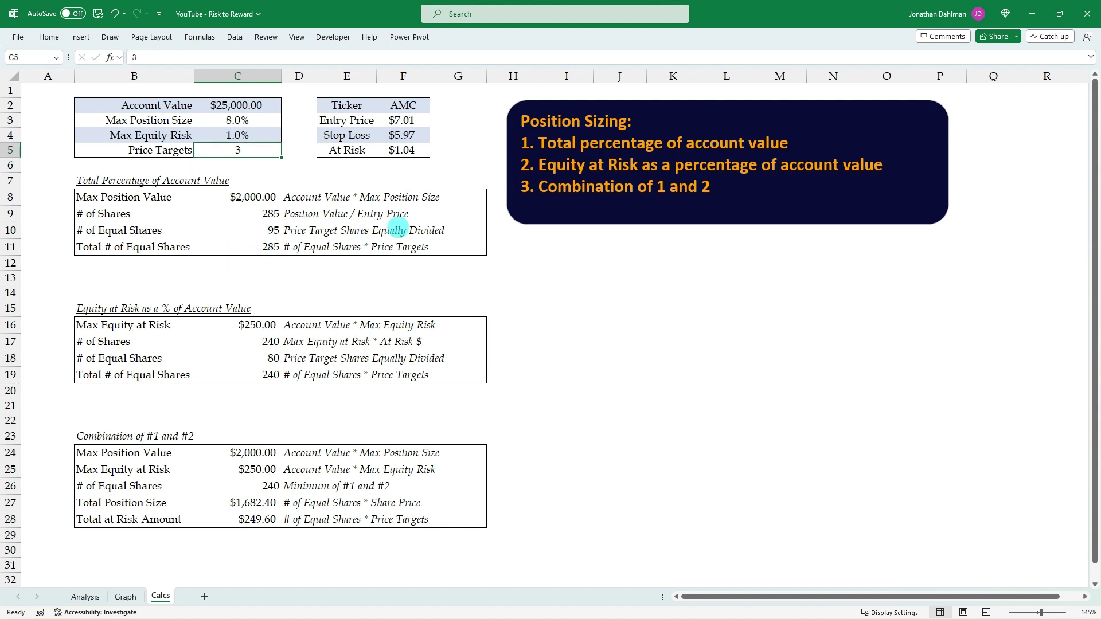
{"action": "type", "text": "4"}
{"action": "key", "text": "Return"}
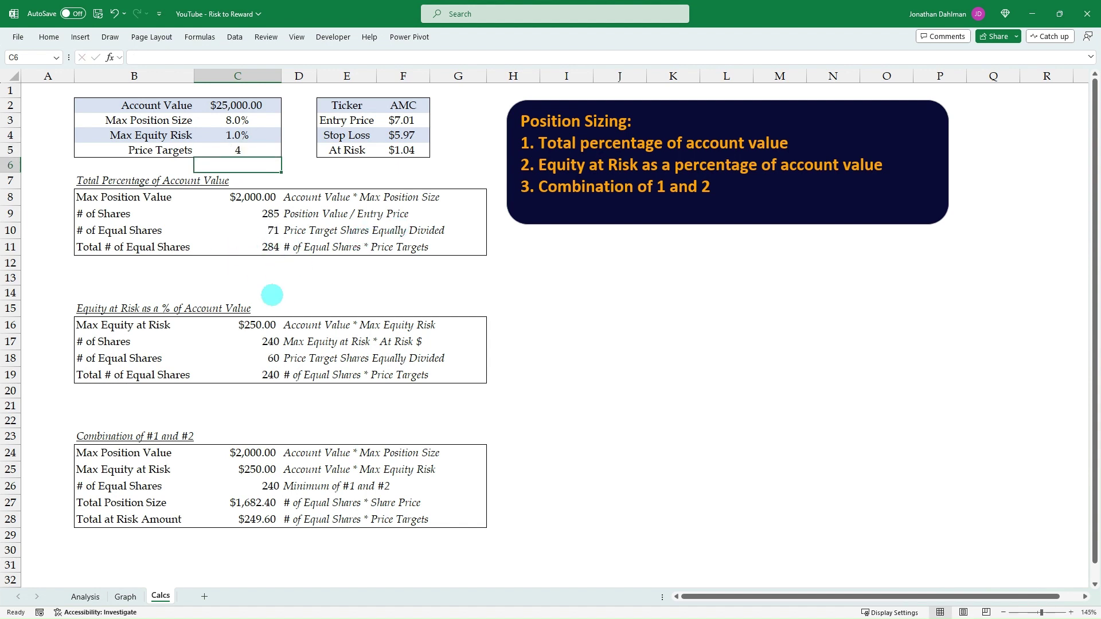
- On the Analysis sheet, examine the template inputs for Account Value, Position Size % and # of Price Targets
{"action": "left_click", "coordinate": [86, 597]}
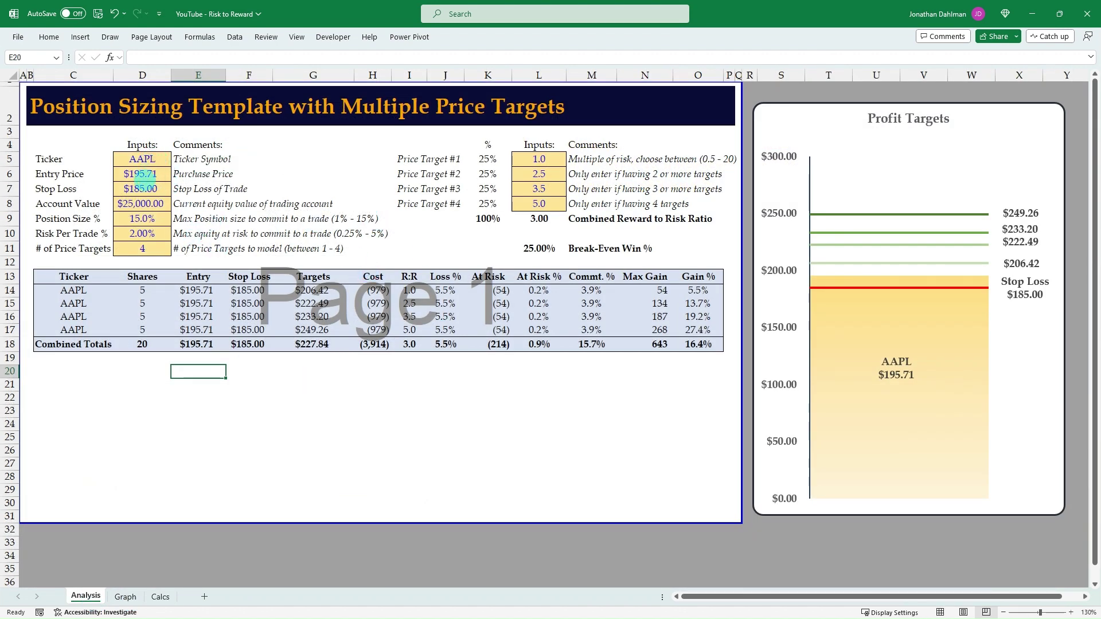
{"action": "left_click", "coordinate": [158, 207]}
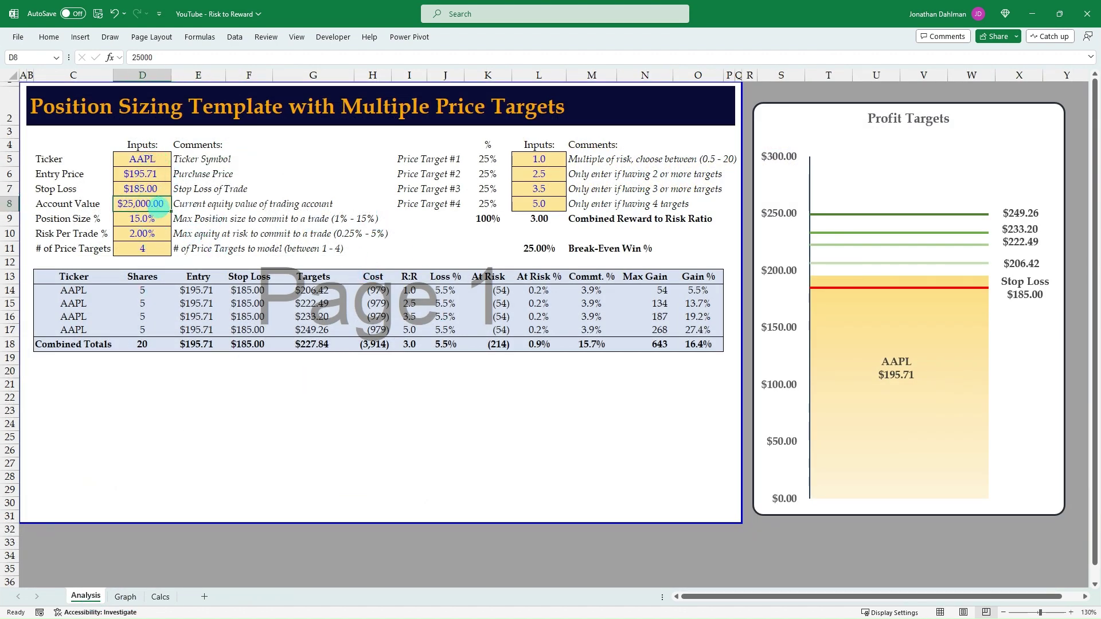
{"action": "left_click", "coordinate": [158, 217]}
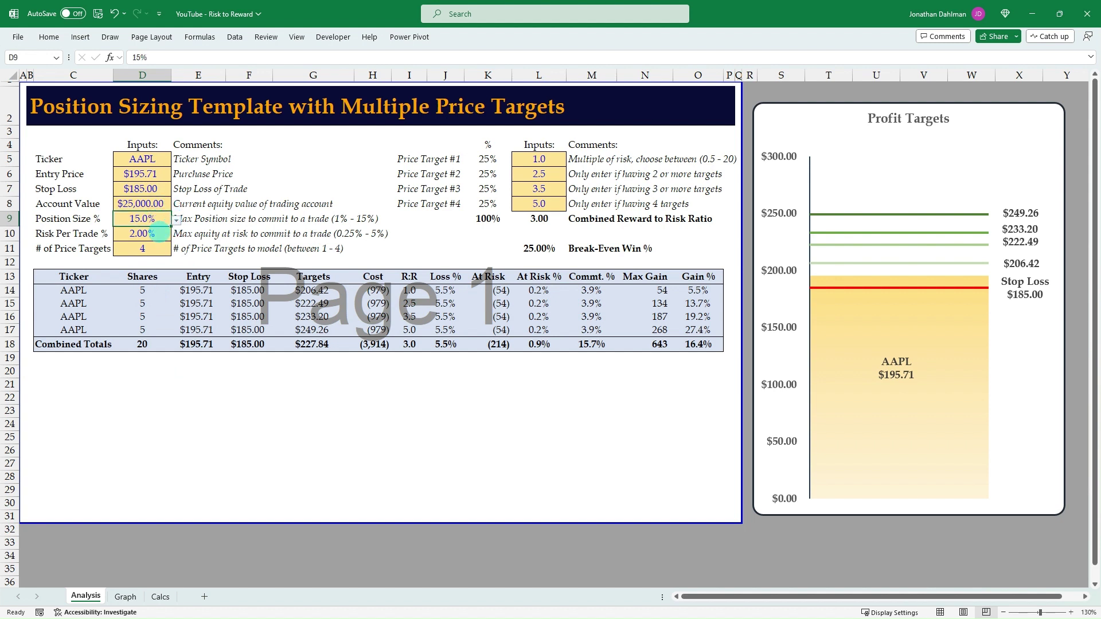
{"action": "left_click", "coordinate": [160, 250]}
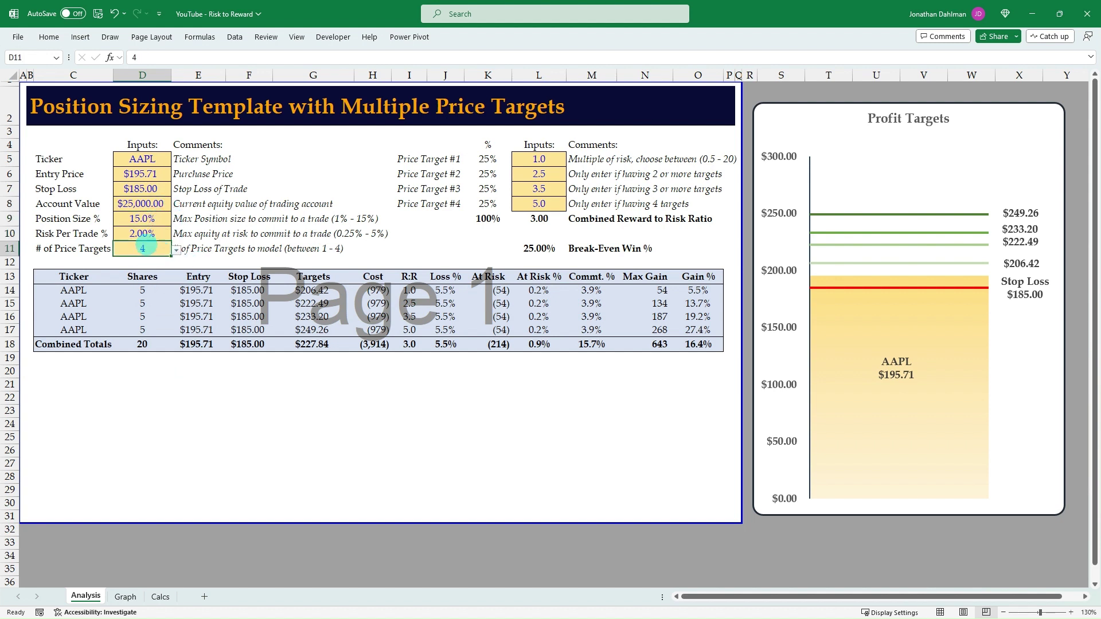
- Examine the risk multiples for Price Targets #1 and #2 and the Combined Reward to Risk Ratio and Break-Even Win % formulas
{"action": "left_click", "coordinate": [535, 159]}
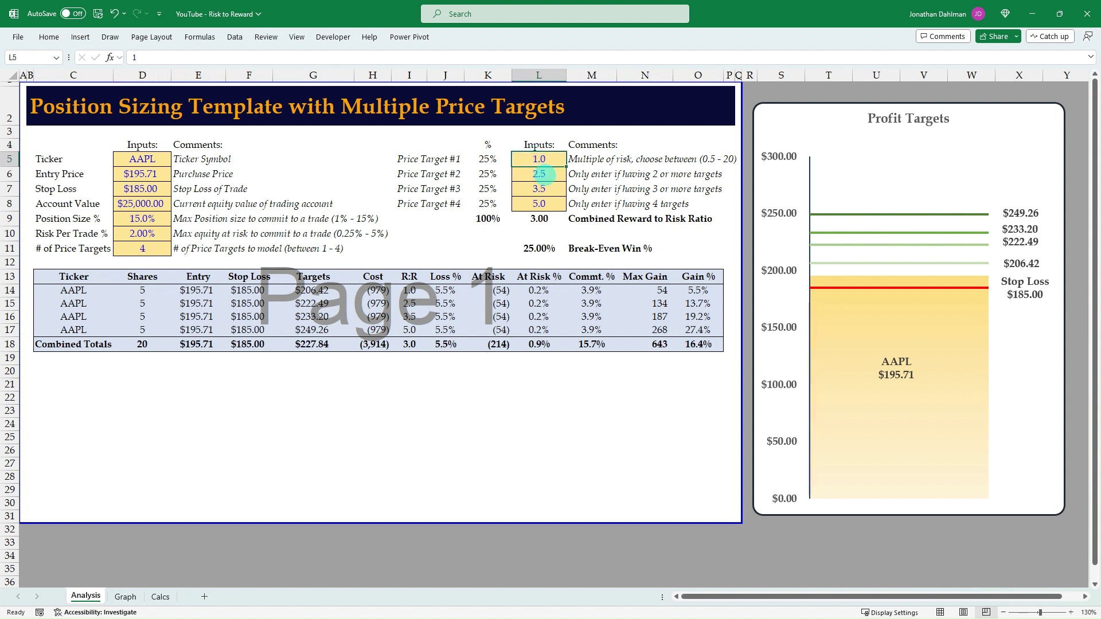
{"action": "left_click", "coordinate": [545, 176]}
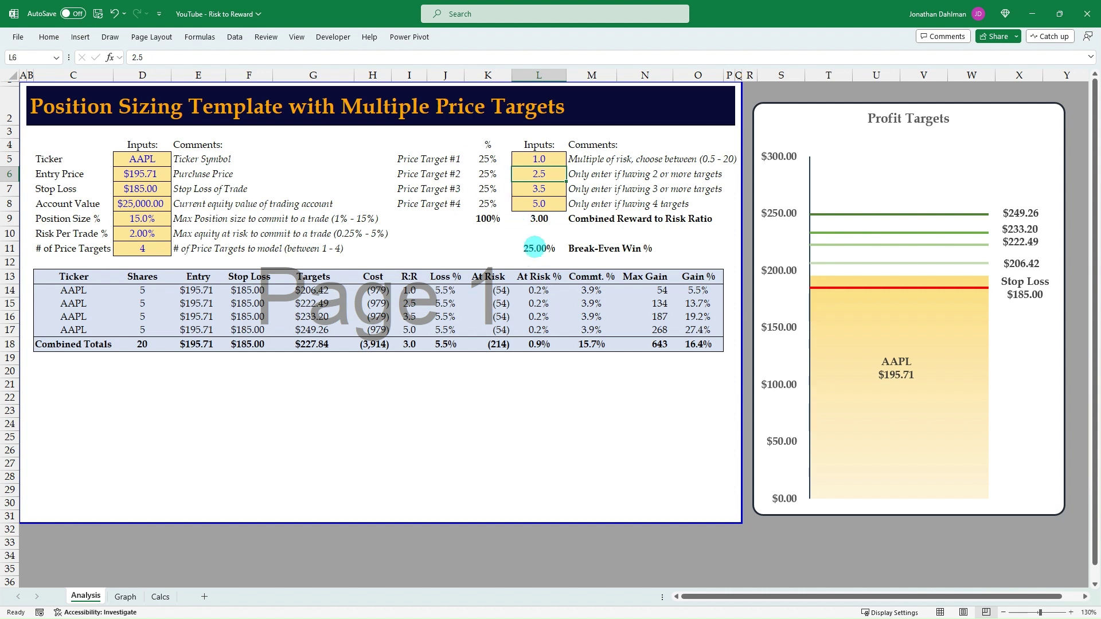
{"action": "left_click", "coordinate": [543, 222]}
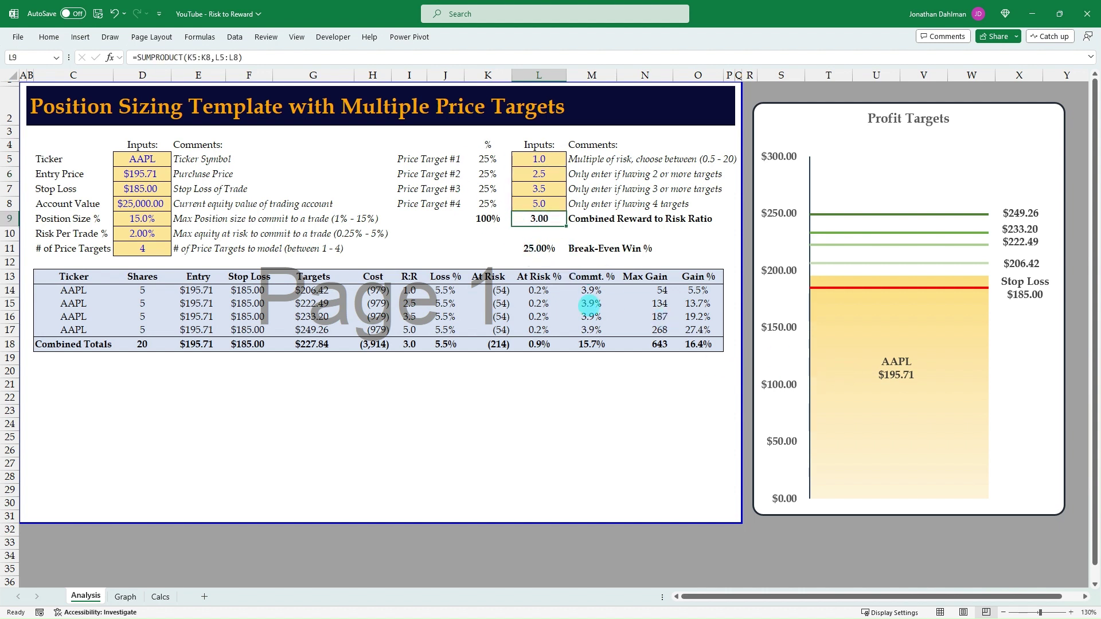
{"action": "left_click", "coordinate": [544, 252]}
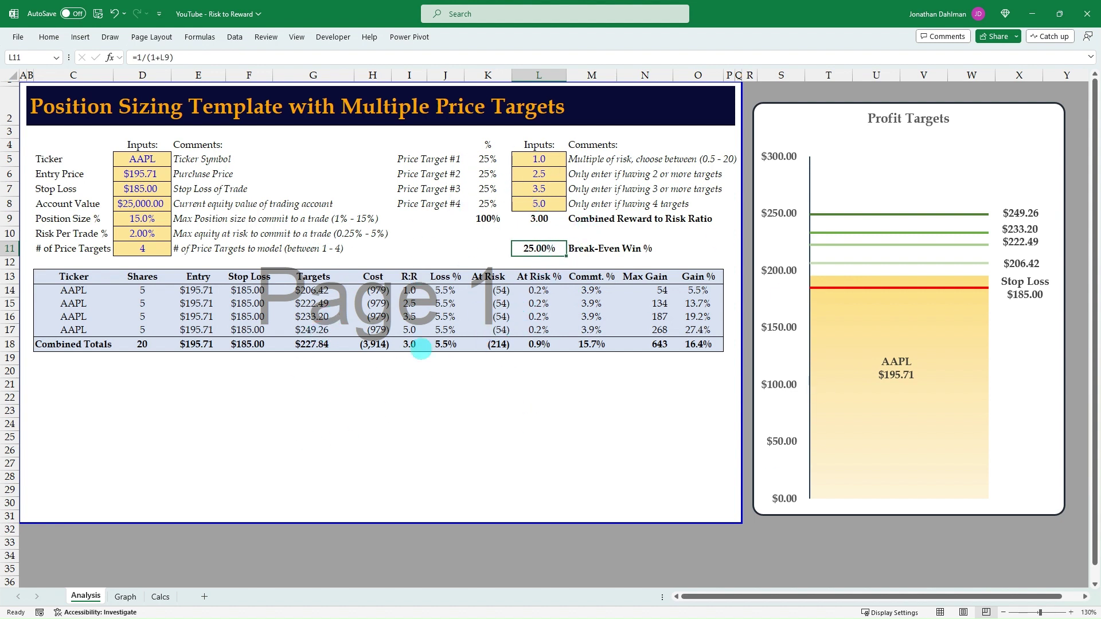
- Return to the Calcs sheet to review the three position sizing sections
{"action": "left_click", "coordinate": [161, 597]}
{"action": "left_click", "coordinate": [213, 393]}
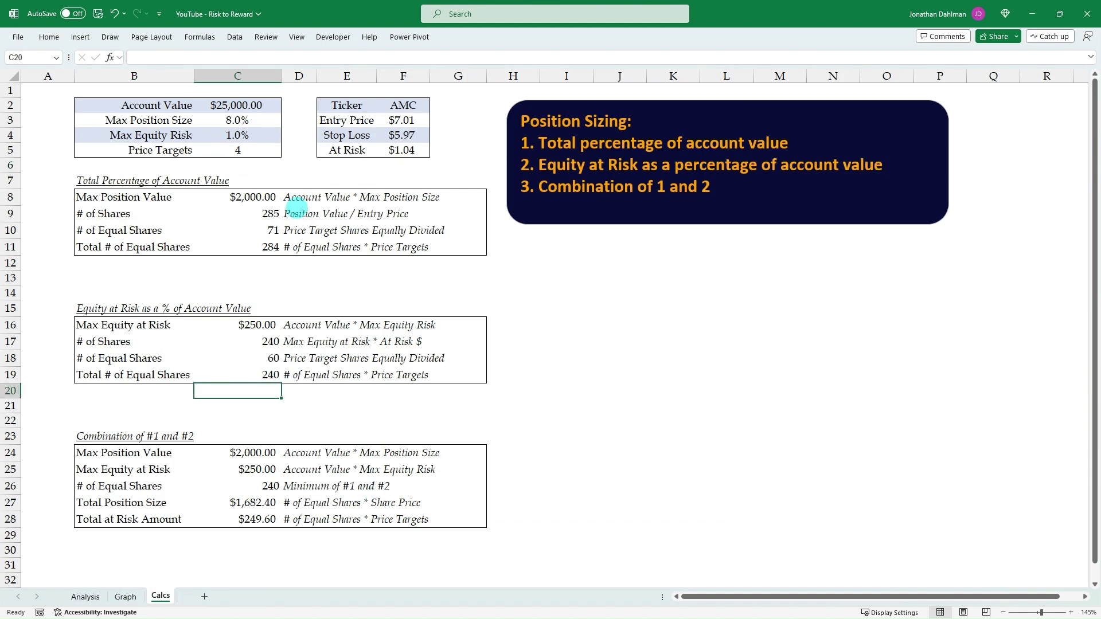